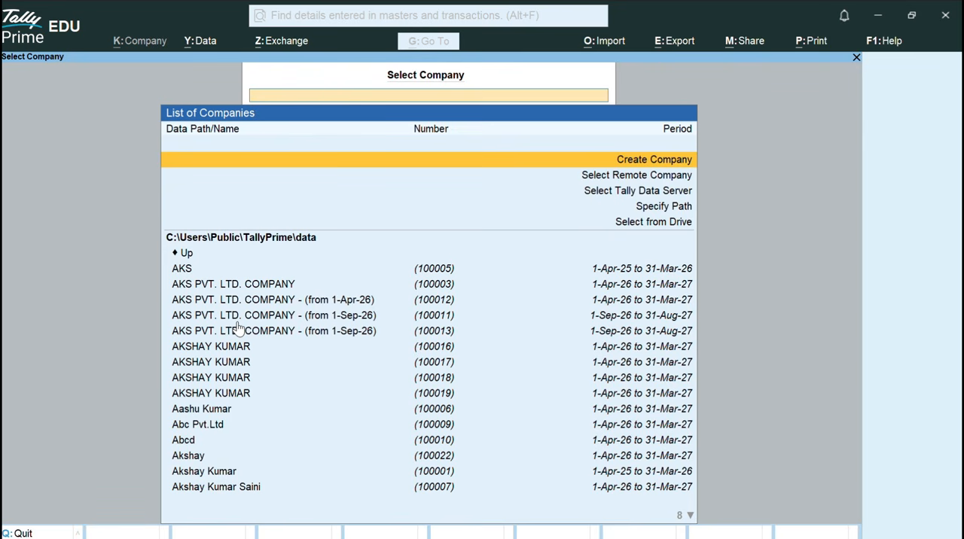
Start creating a new company with the company name and mailing name GTCI COMPANY.
key("Return")
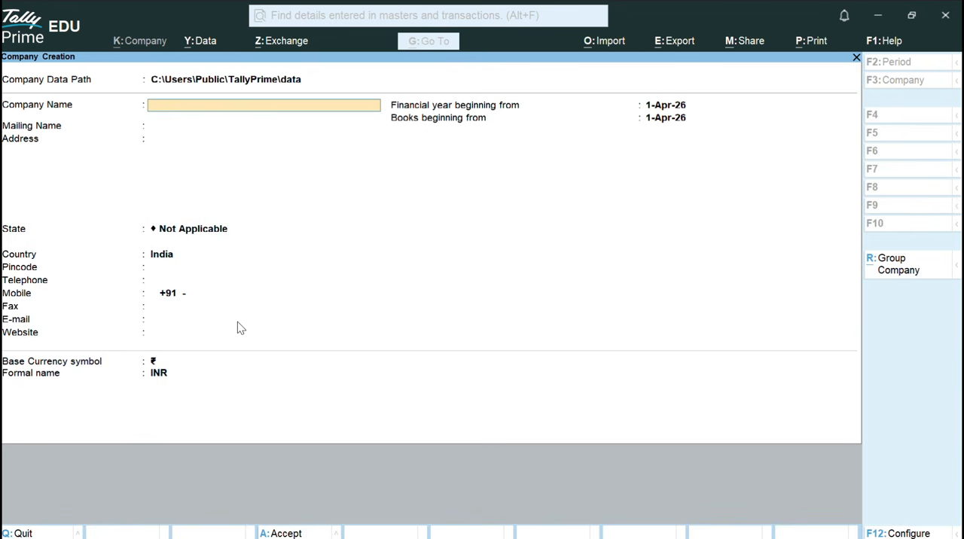
type("T")
key("BackSpace")
type("Gtci")
key("BackSpace")
key("BackSpace")
key("BackSpace")
key("BackSpace")
type("GTCI COMPANY")
key("Return")
Fill in the company's address and set its state to Uttar Pradesh.
key("Return")
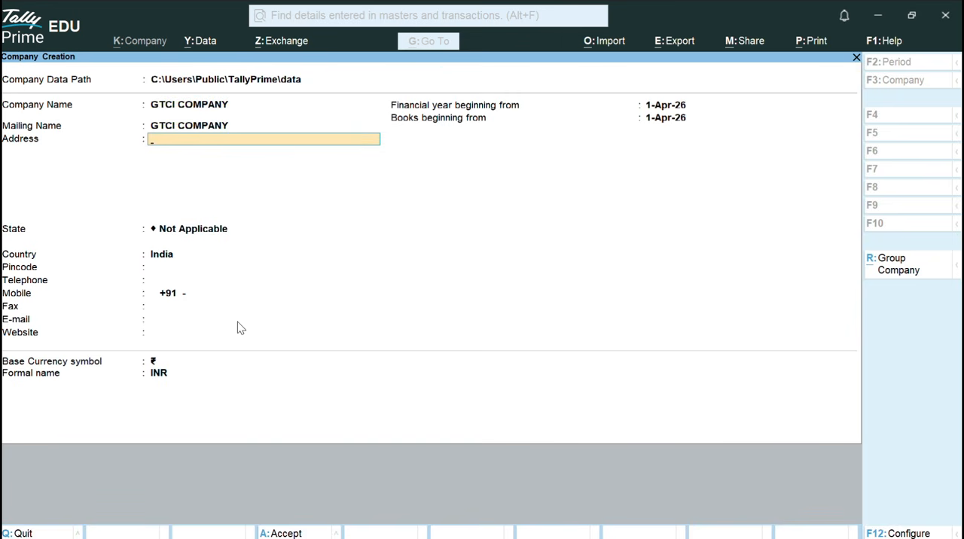
type("BIJNOR")
key("Return")
key("Return")
key("Down")
key("Down")
key("Down")
key("Down")
key("Down")
key("Down")
key("Down")
key("Down")
key("Down")
key("Down")
key("Down")
key("Down")
key("Down")
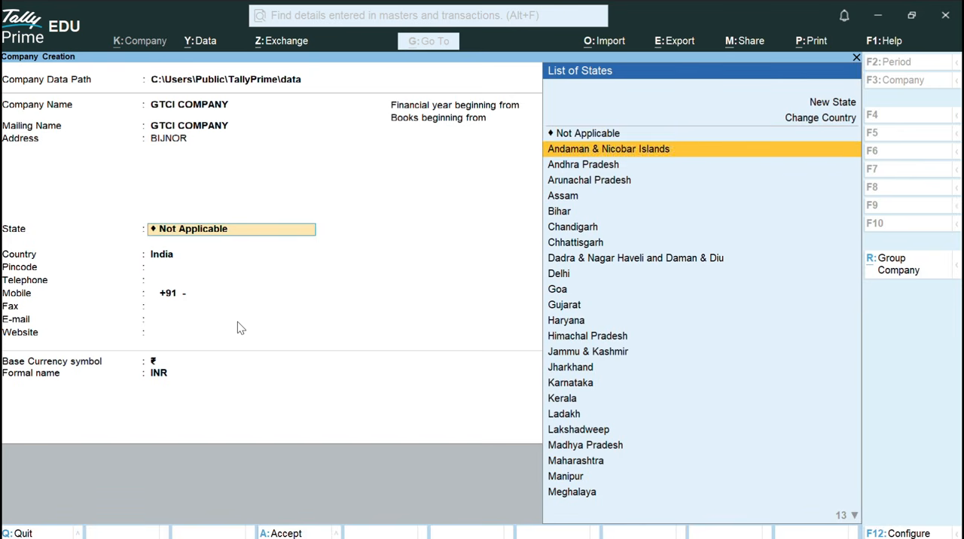
type("UT")
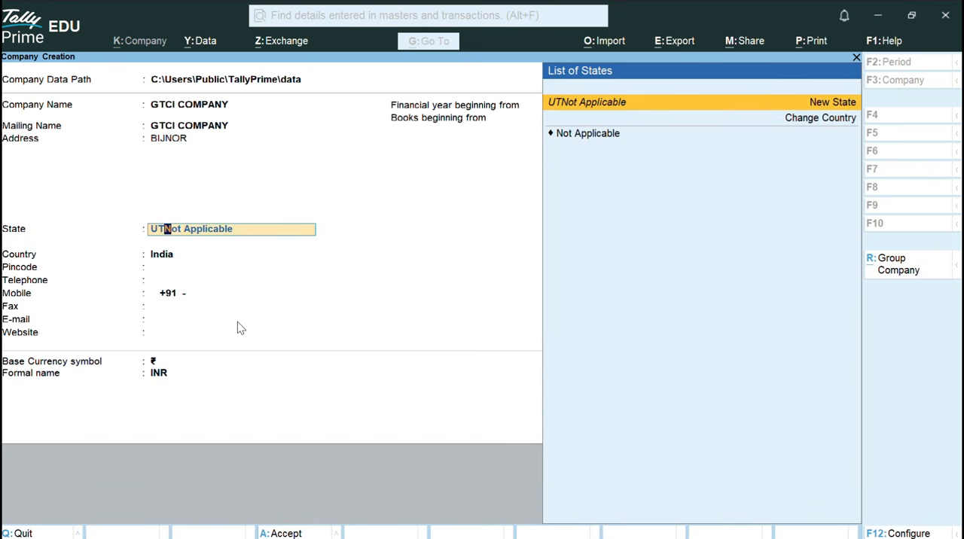
key("BackSpace")
key("BackSpace")
key("BackSpace")
key("Return")
key("Return")
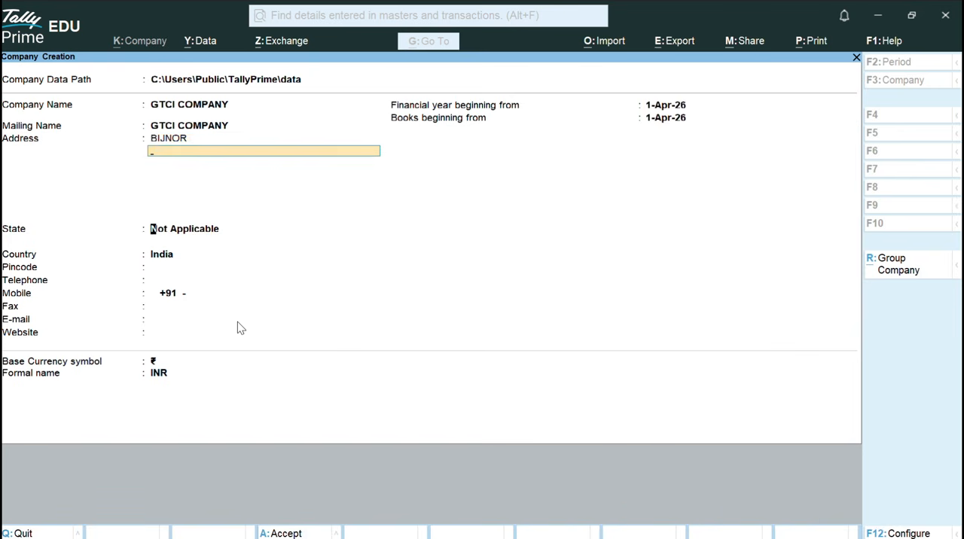
type("U")
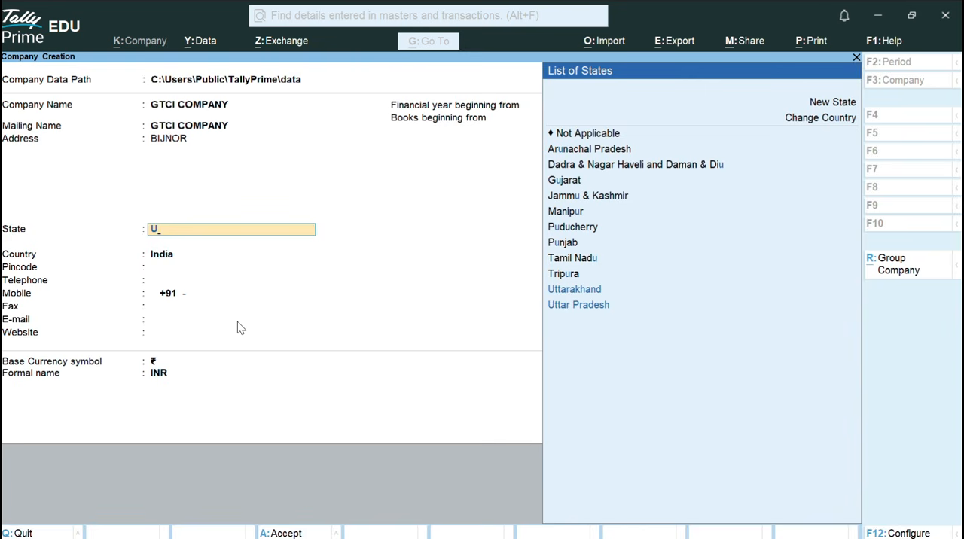
key("Down")
key("Return")
Fill in the company's pincode and its telephone, mobile and fax numbers.
type("123456")
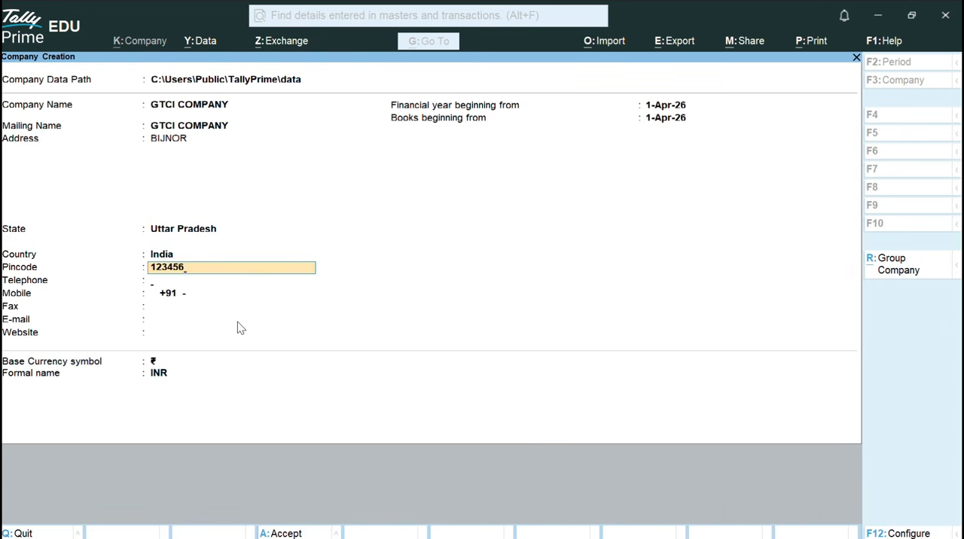
key("Return")
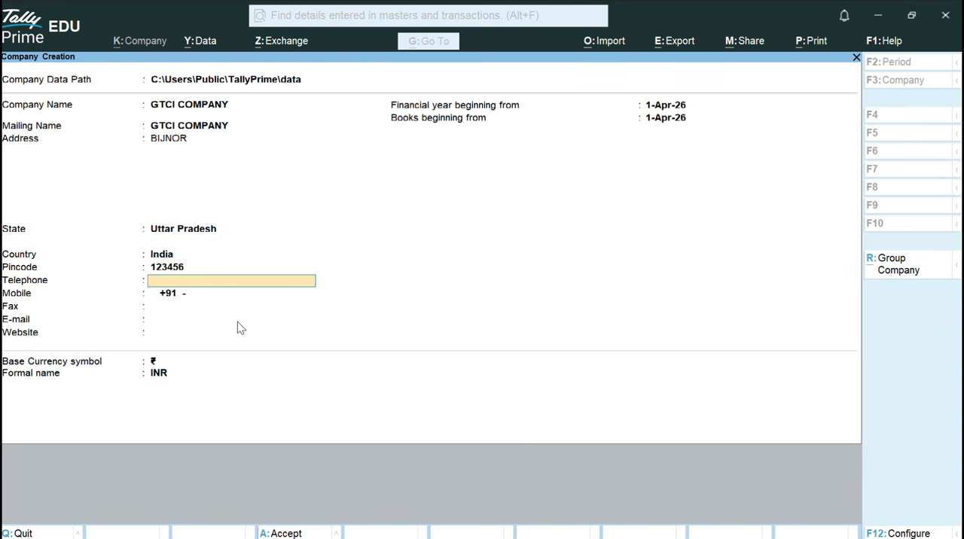
type("9087654321")
key("Return")
type("098")
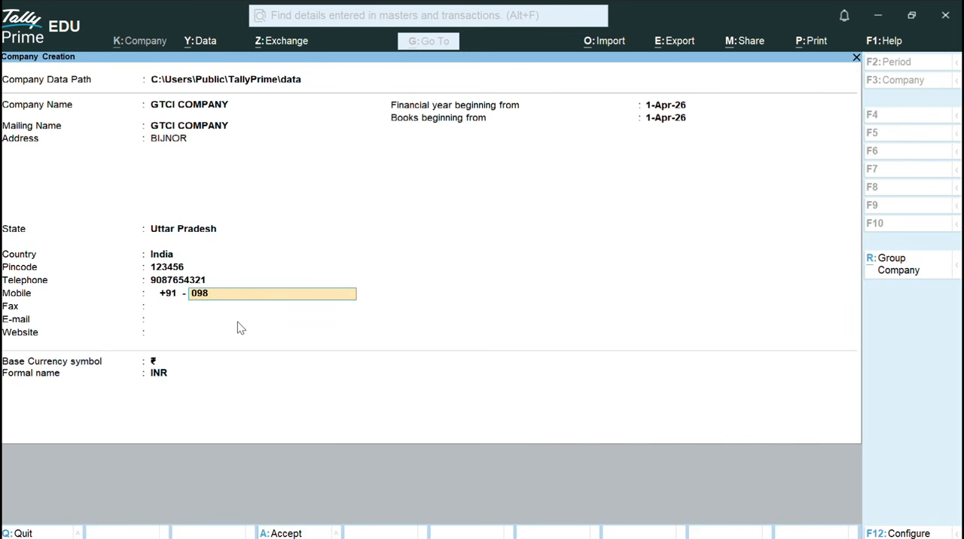
type("7654321")
key("Return")
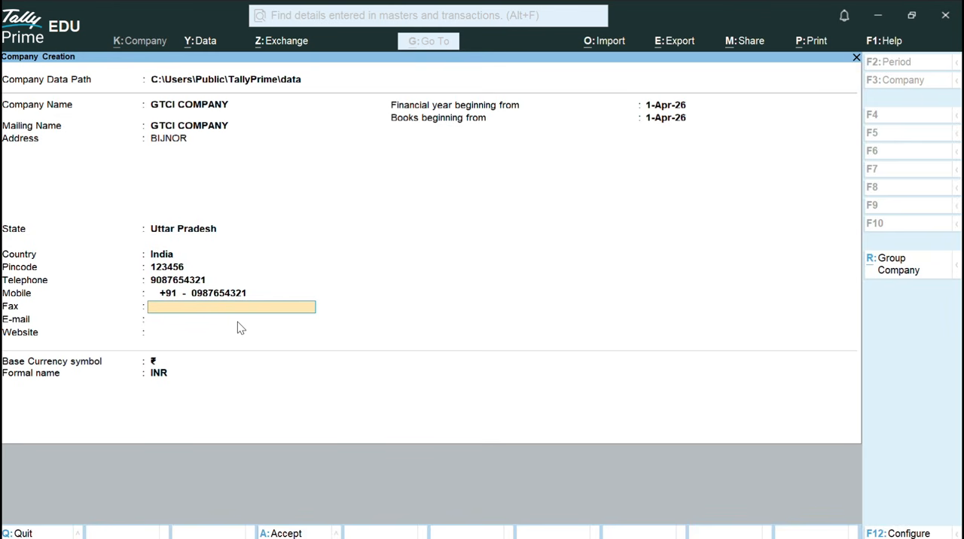
type("+91-1234567890")
key("Return")
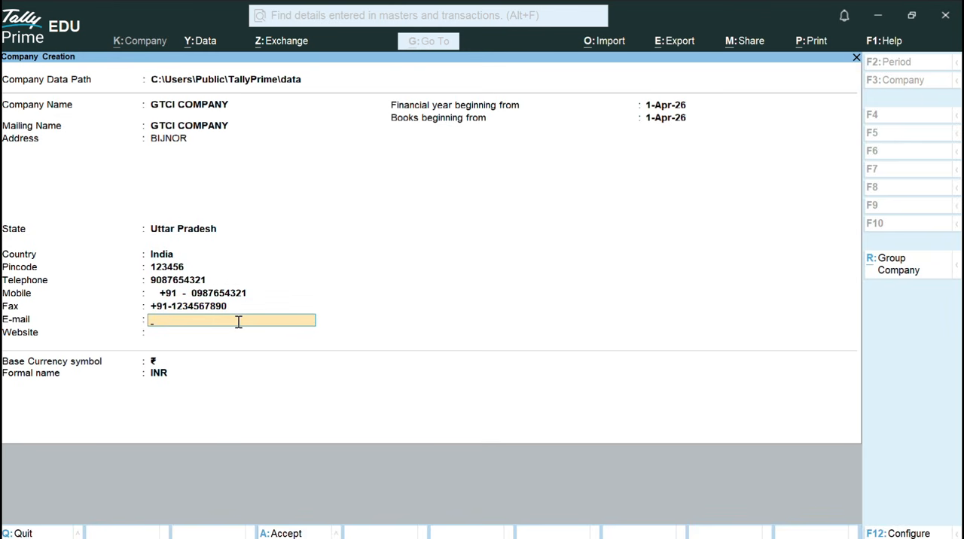
Fill in the company's e-mail address in lowercase.
key("Return")
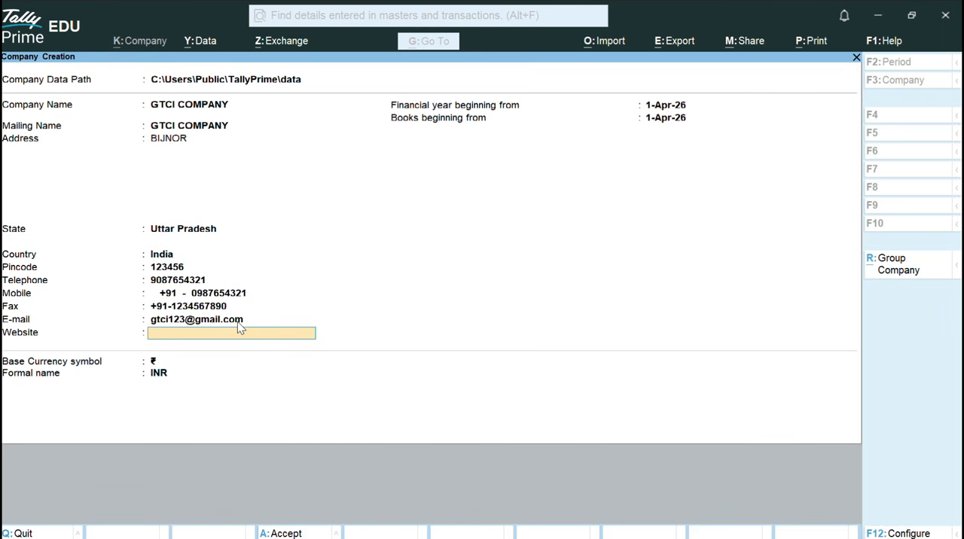
type("www.gtci.com")
key("Return")
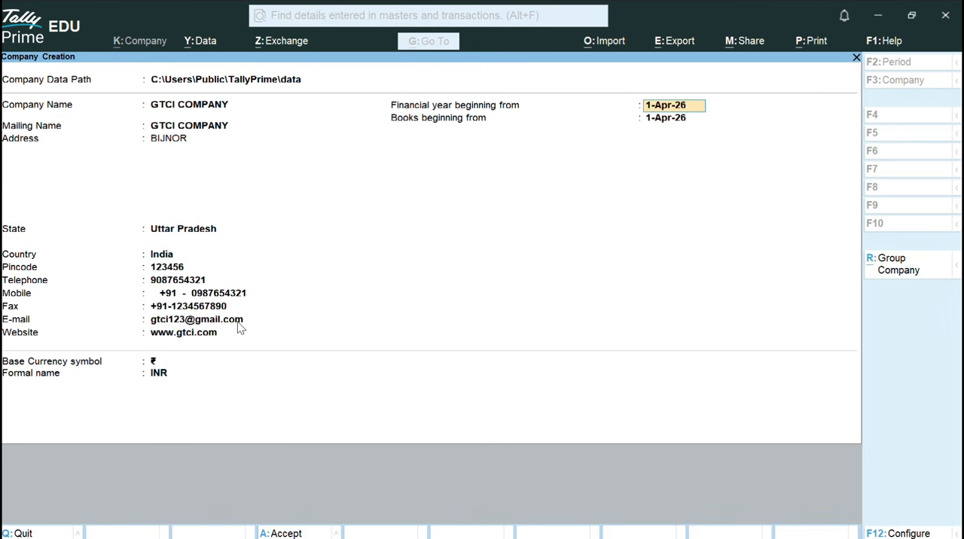
Keep 1-Apr-26 for the financial year and books, keep ₹ INR as base currency, and save the company.
key("Return")
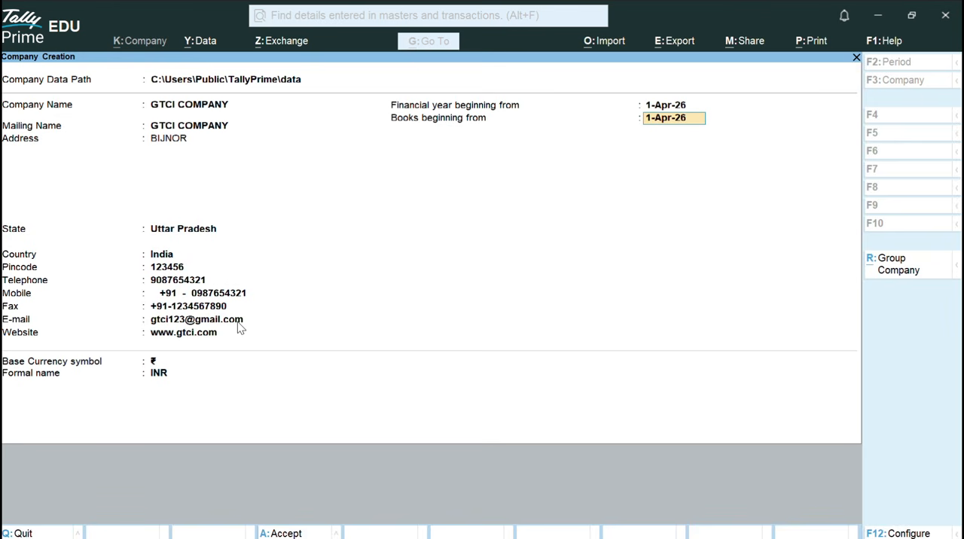
key("Return")
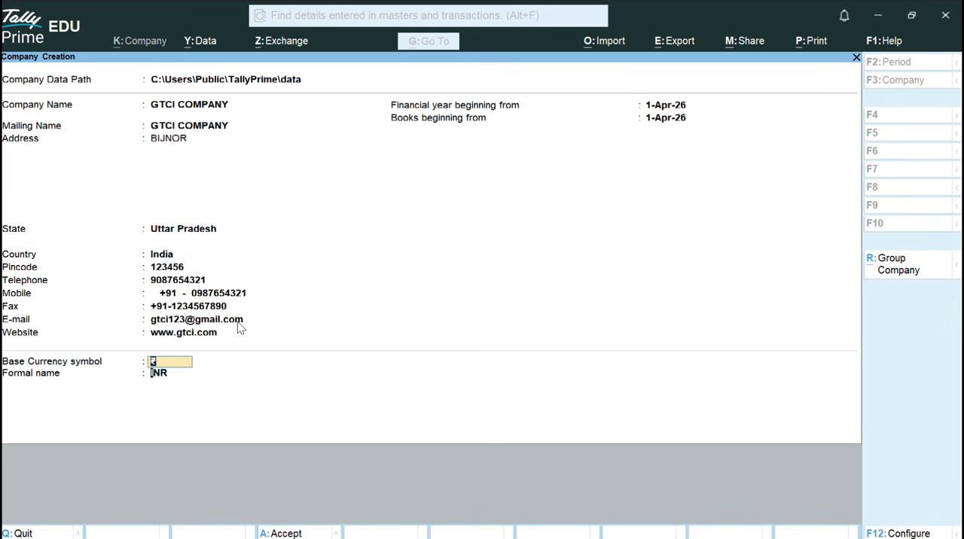
key("Return")
Keep the default accounting and inventory features and accept the default GST registration details for Uttar Pradesh.
key("Return")
key("Return")
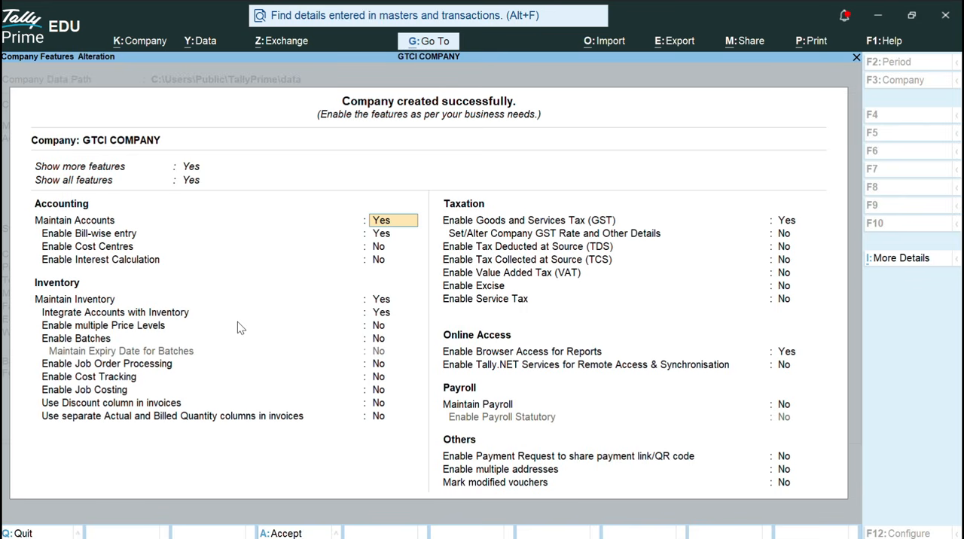
key("Return")
key("Return")
key("Return")
key("Return")
key("Return")
key("Return")
key("Return")
key("Return")
key("Return")
key("Return")
key("Return")
key("Return")
key("Return")
key("Return")
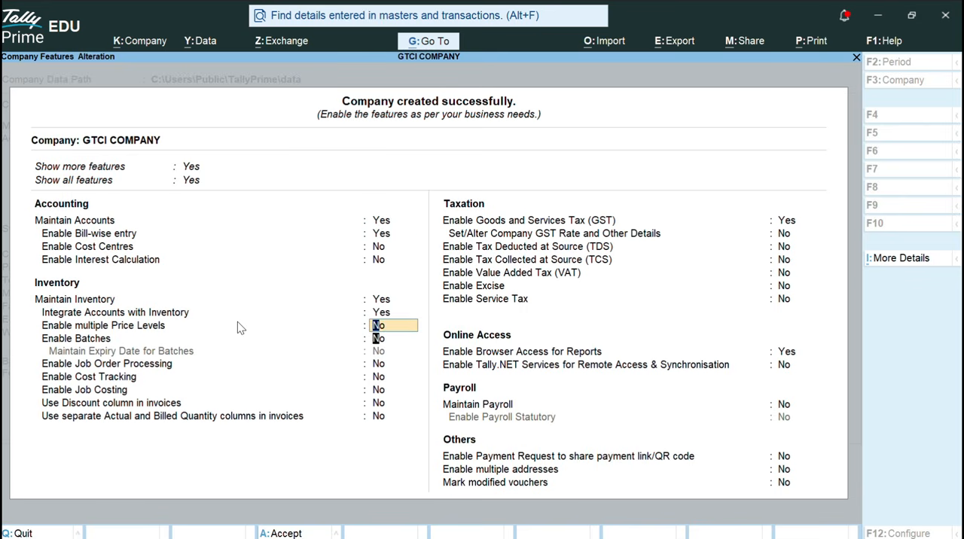
key("Return")
key("Return")
key("Return")
key("Return")
key("Return")
key("Return")
key("Return")
key("Return")
key("Return")
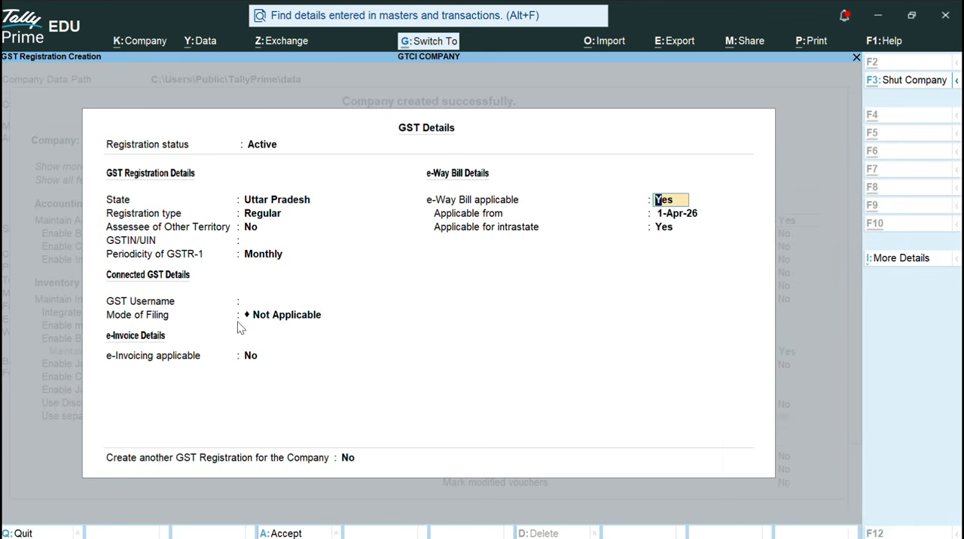
key("ctrl+a")
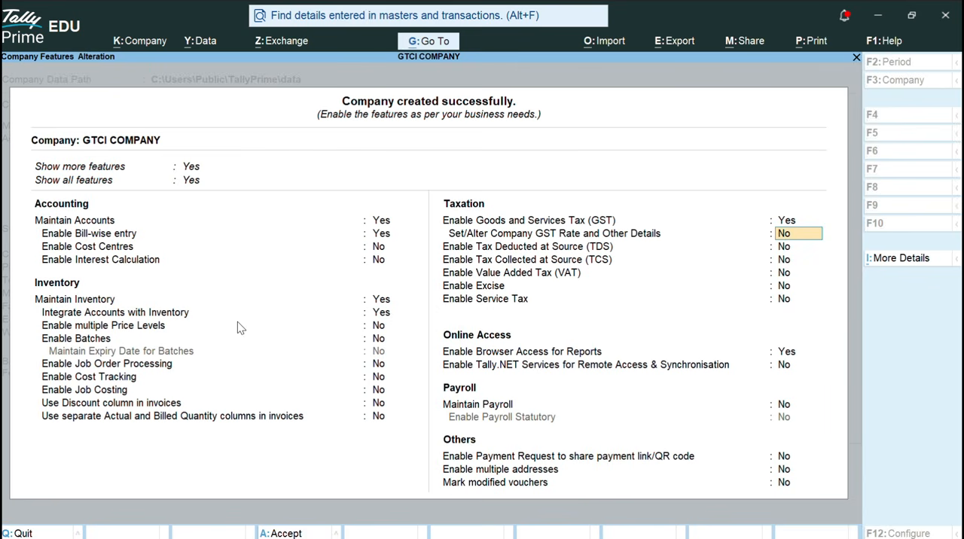
Keep the remaining taxation, online access, payroll and other features at their defaults and save the company features.
key("Return")
key("Return")
key("Return")
key("Return")
key("Return")
key("Return")
key("Return")
key("Return")
key("Return")
key("Return")
key("Return")
key("Return")
key("Return")
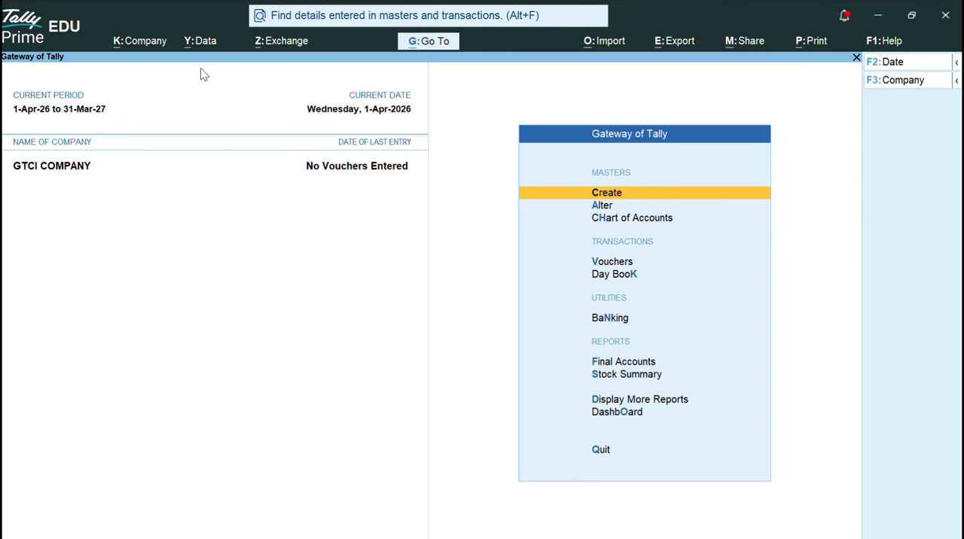
Open the security and user access settings of GTCI COMPANY.
left_click(154, 44)
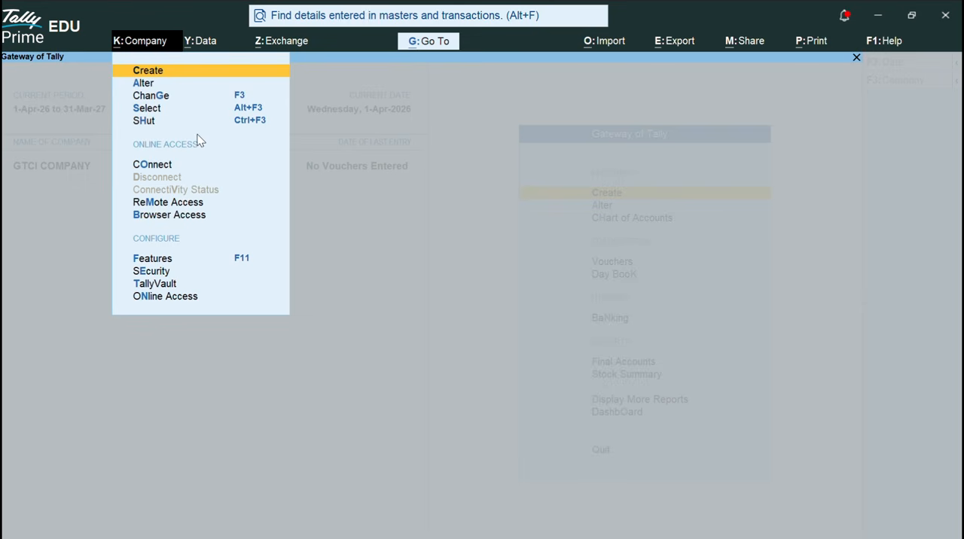
key("Down")
key("Down")
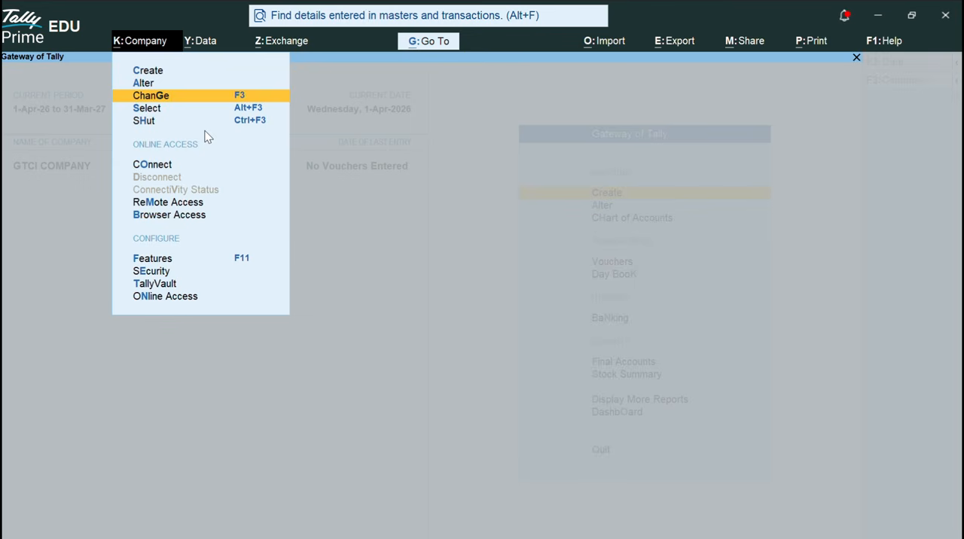
key("Down")
key("Down")
key("Down")
key("Down")
key("Down")
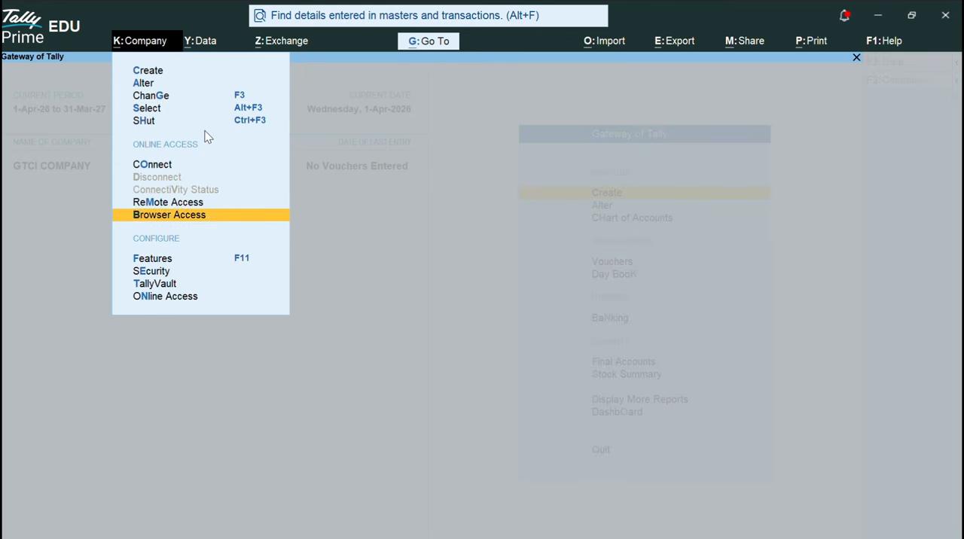
key("Down")
key("Down")
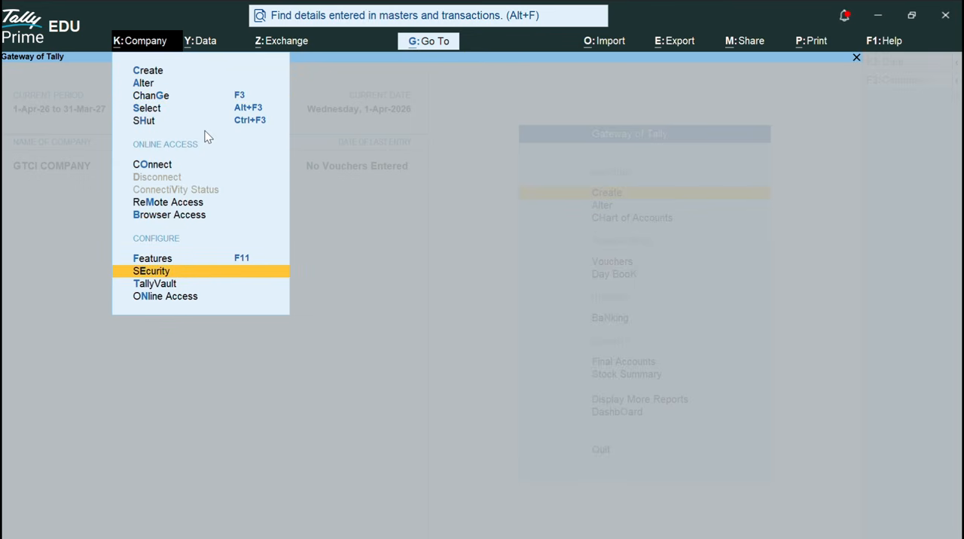
key("Return")
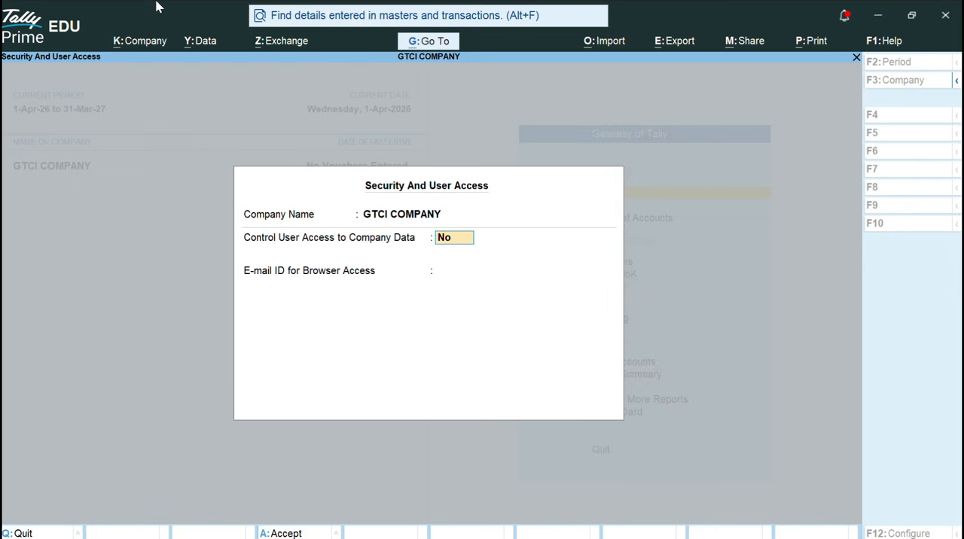
Set Control User Access to Company Data to Yes.
left_click(399, 29)
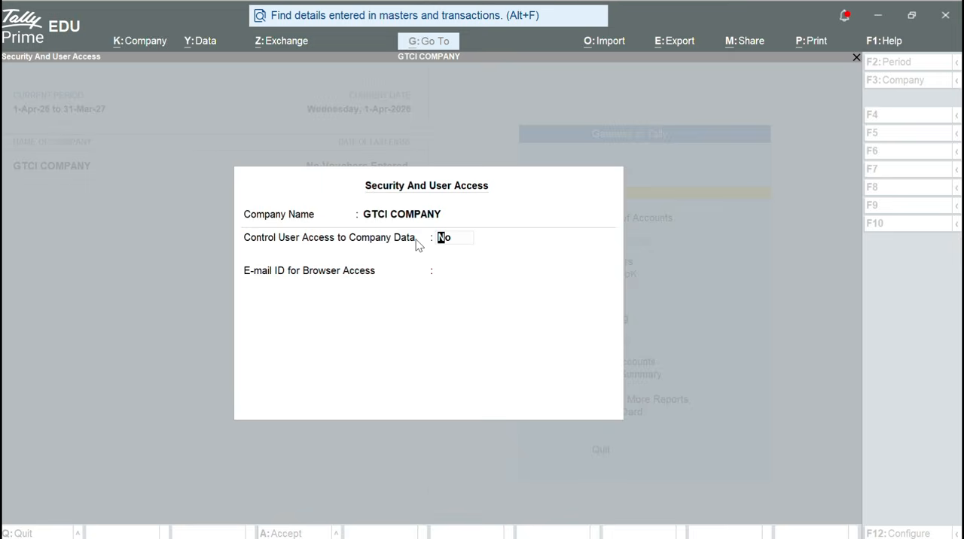
left_click(419, 242)
type("y")
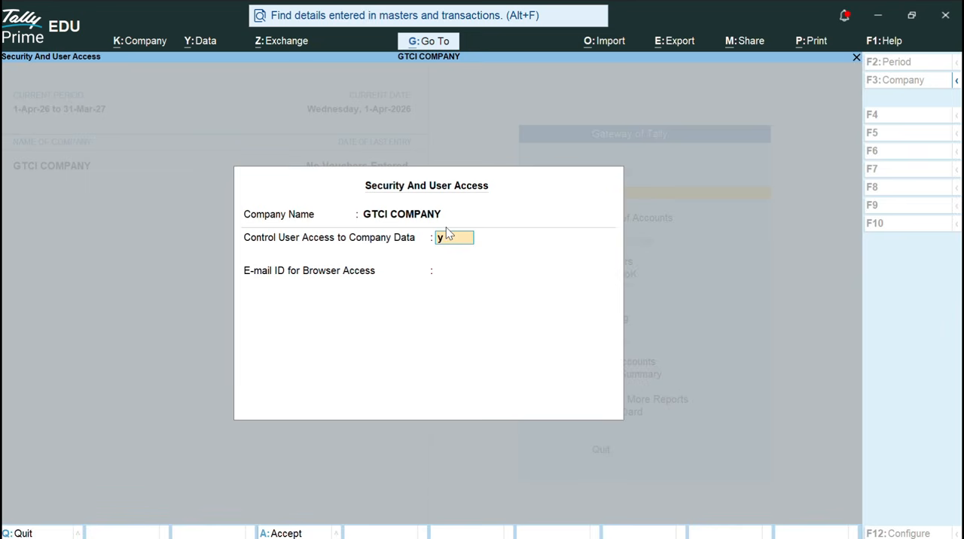
type("es")
key("Return")
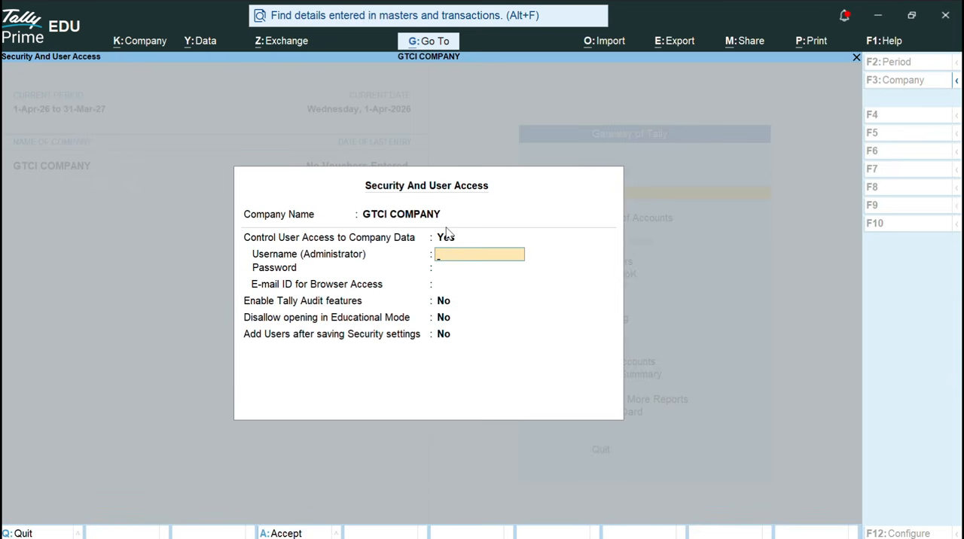
Enter the administrator's username, then enter and confirm the administrator password.
type("akshay")
key("Return")
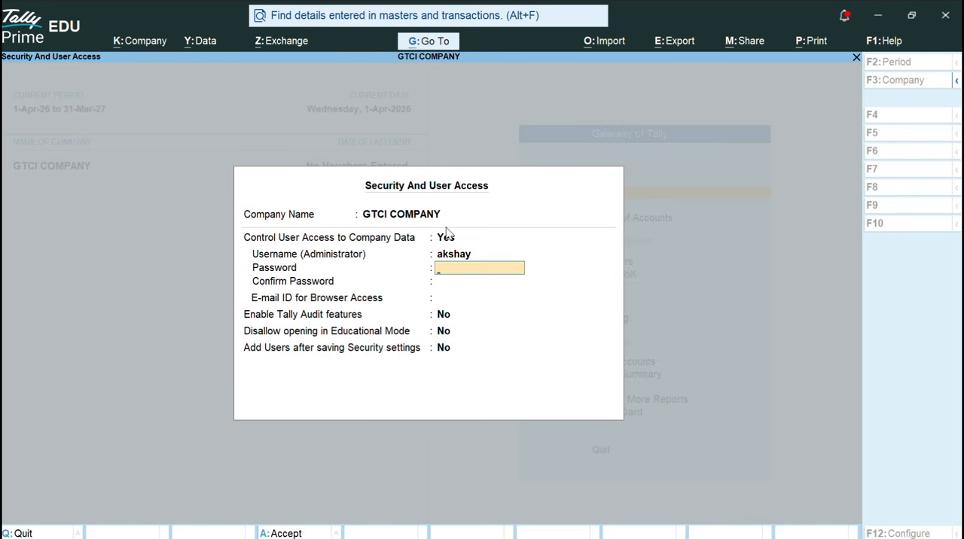
type("123")
key("Return")
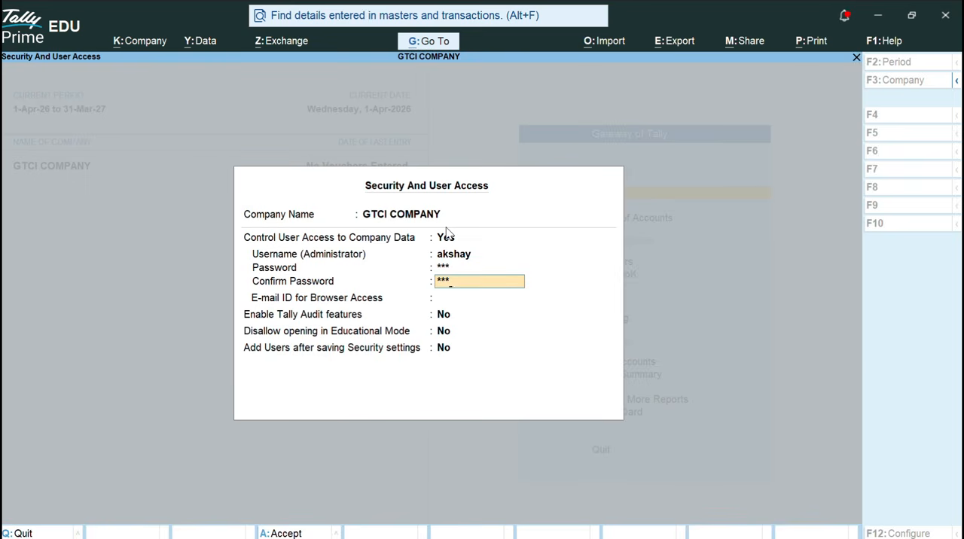
type("123")
key("Return")
Set the browser access e-mail ID to None, keep the three remaining security options at No, and save the settings.
key("Return")
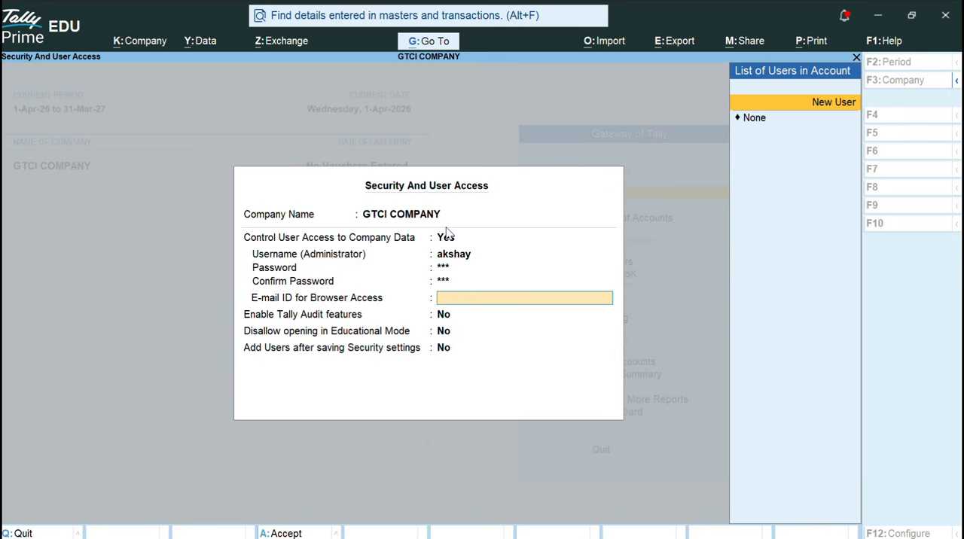
key("Down")
key("Return")
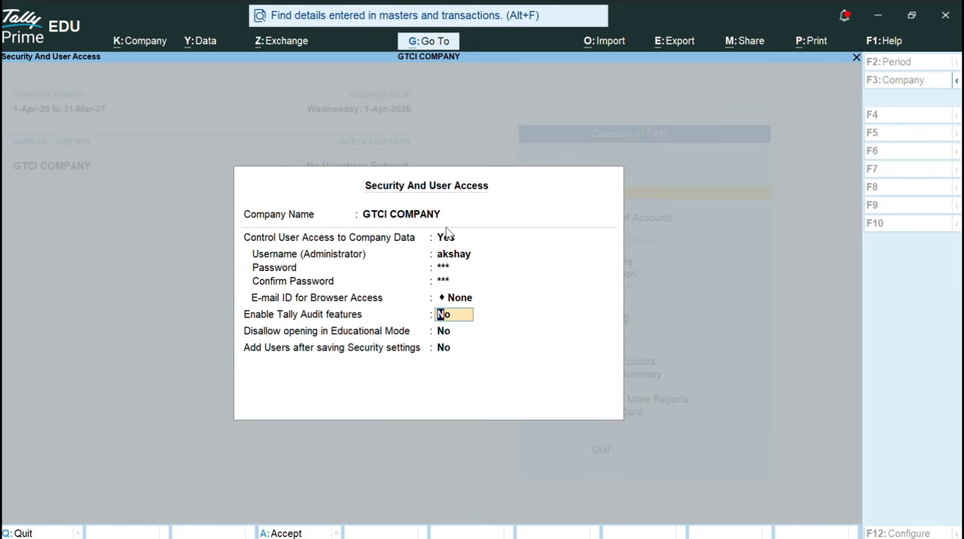
key("Return")
key("Return")
key("Return")
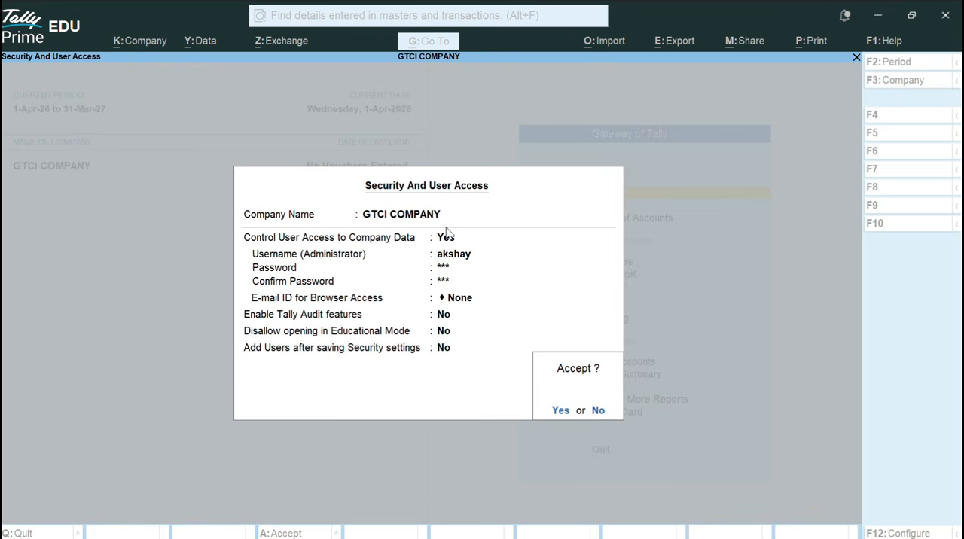
key("Return")
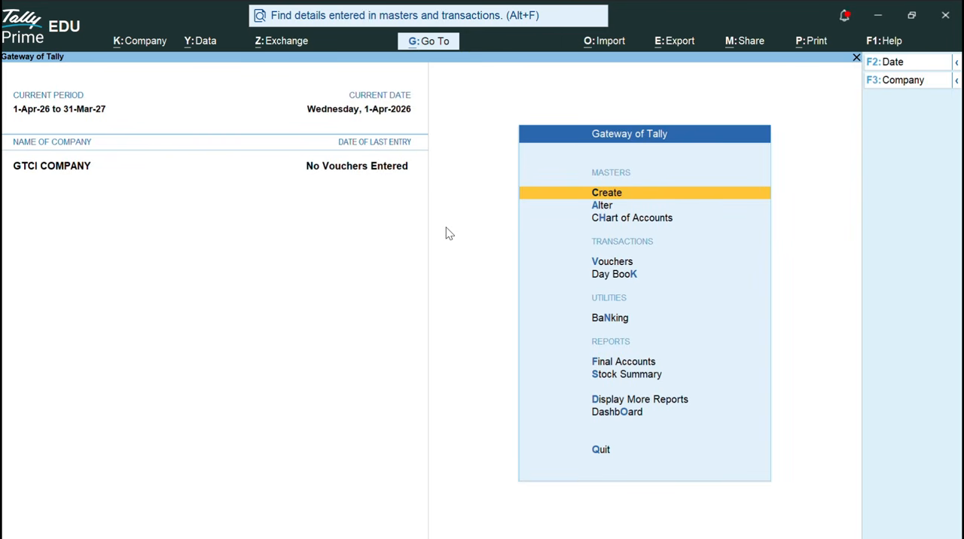
key("alt")
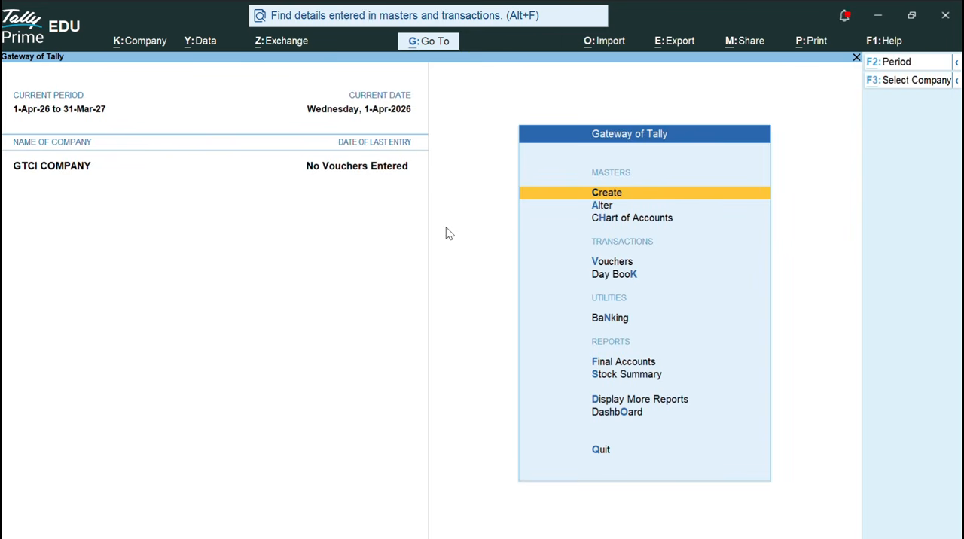
Shut the open GTCI COMPANY.
key("alt+F3")
key("y")
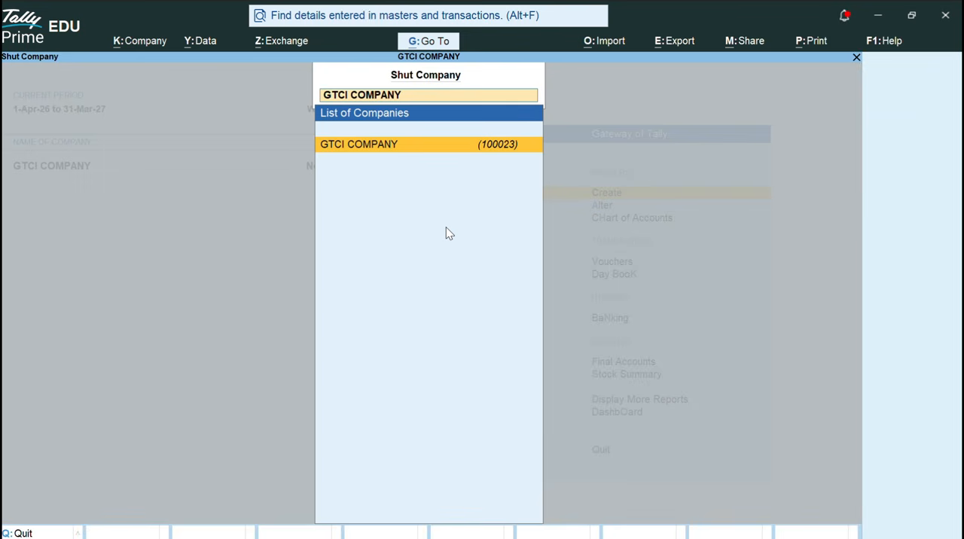
key("Return")
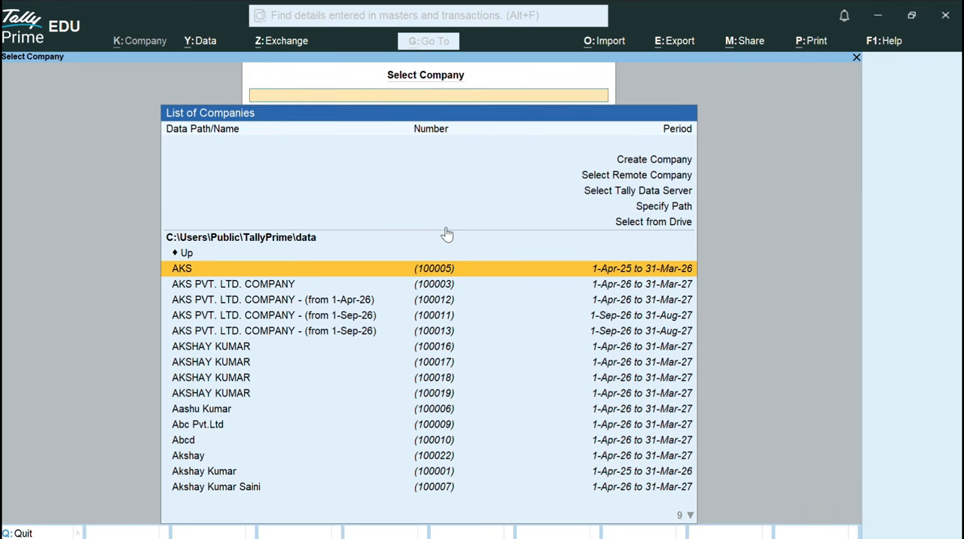
key("Down")
key("Down")
key("Down")
key("Down")
key("Down")
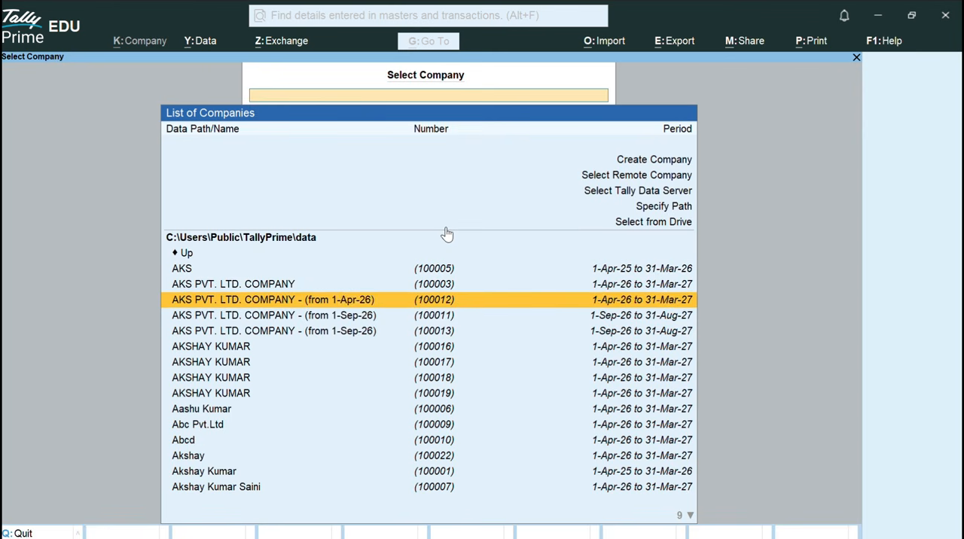
key("Down")
key("Down")
key("Down")
key("Down")
key("Down")
key("Down")
key("Down")
key("Down")
key("Down")
key("Down")
key("Down")
key("Down")
key("Down")
key("Down")
key("Down")
key("Down")
key("Down")
key("Down")
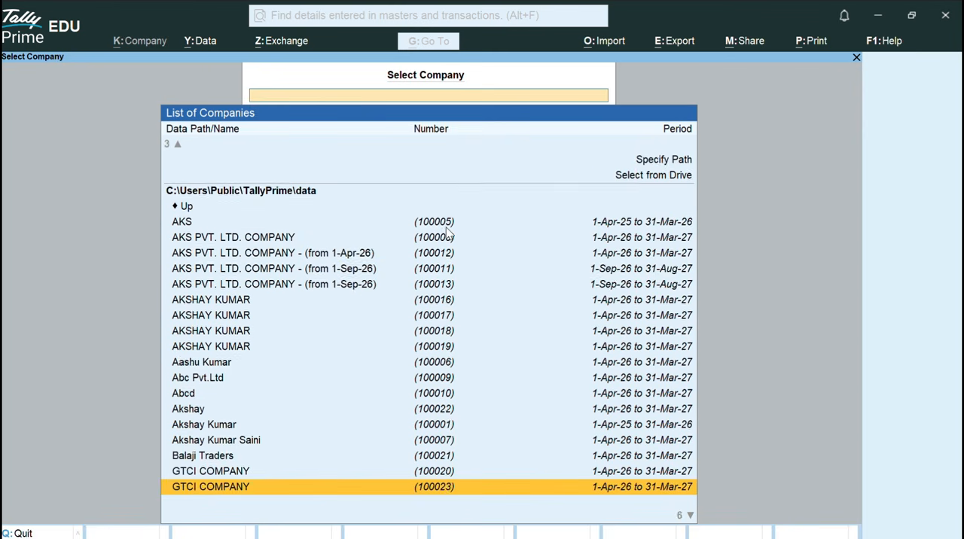
key("Up")
key("Up")
key("Up")
key("Up")
key("Up")
key("Up")
key("Up")
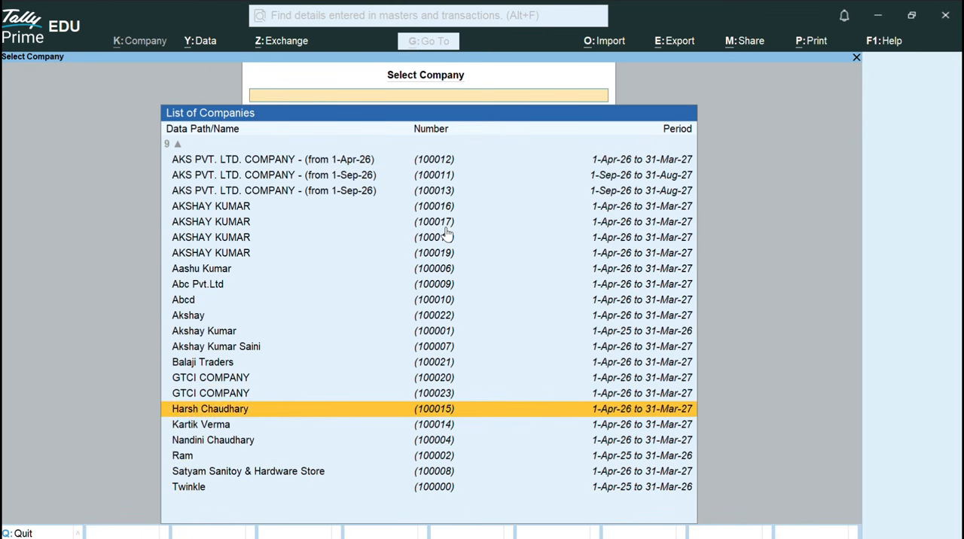
key("Down")
key("Up")
key("Down")
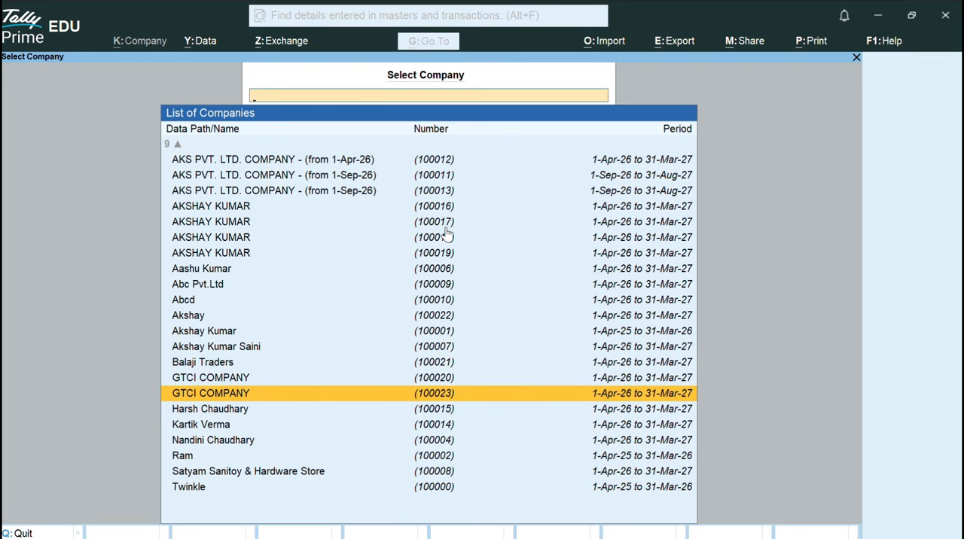
key("Return")
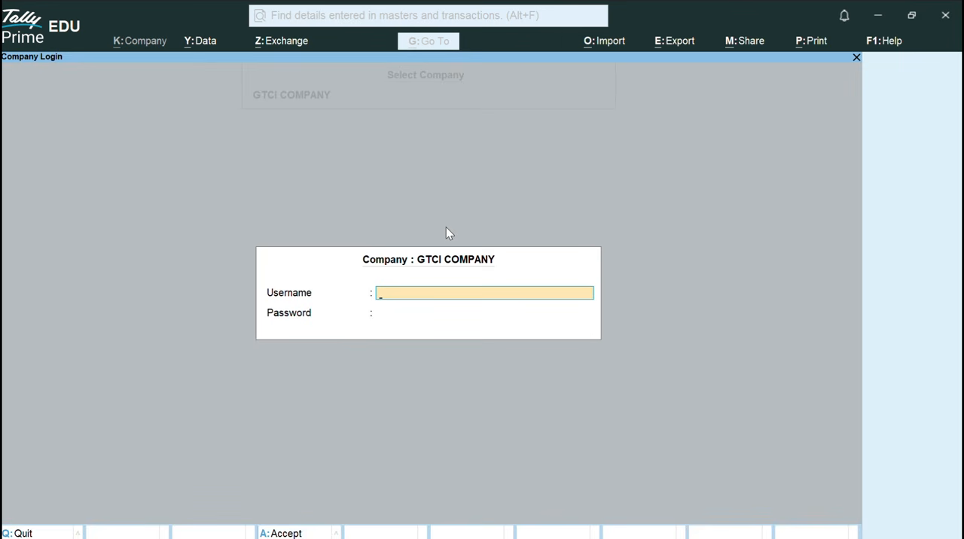
key("Escape")
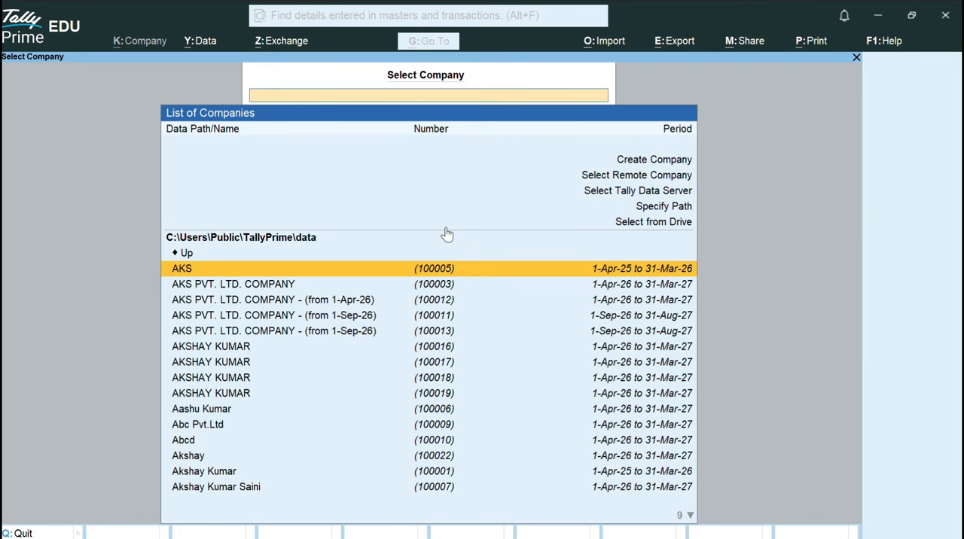
Select GTCI COMPANY with number 100023 from the list of companies to open its login.
key("Down")
key("Down")
key("Down")
key("Down")
key("Down")
key("Down")
key("Down")
key("Down")
key("Down")
key("Down")
key("Down")
key("Down")
key("Down")
key("Down")
key("Down")
key("Down")
key("Down")
key("Down")
key("Down")
key("Down")
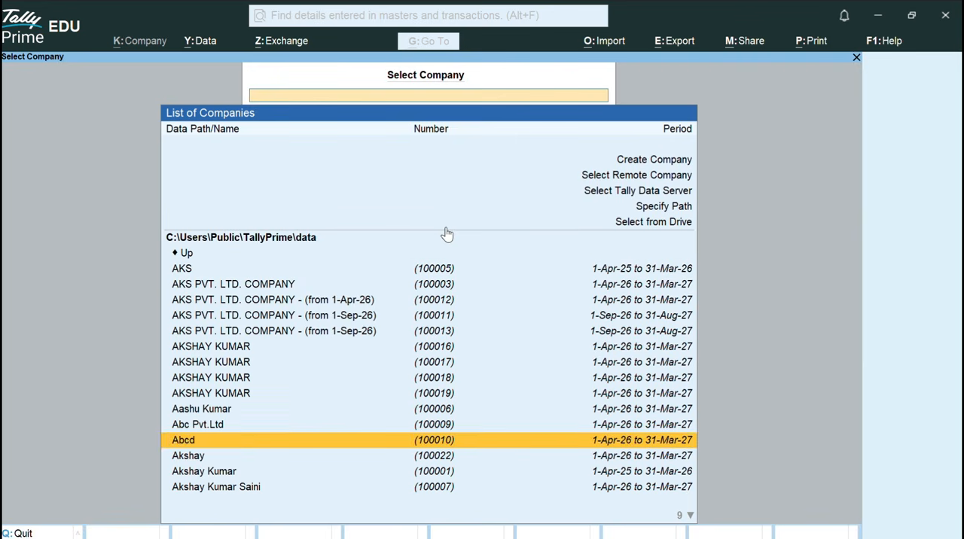
key("Up")
key("Up")
key("Up")
key("Up")
key("Up")
key("Up")
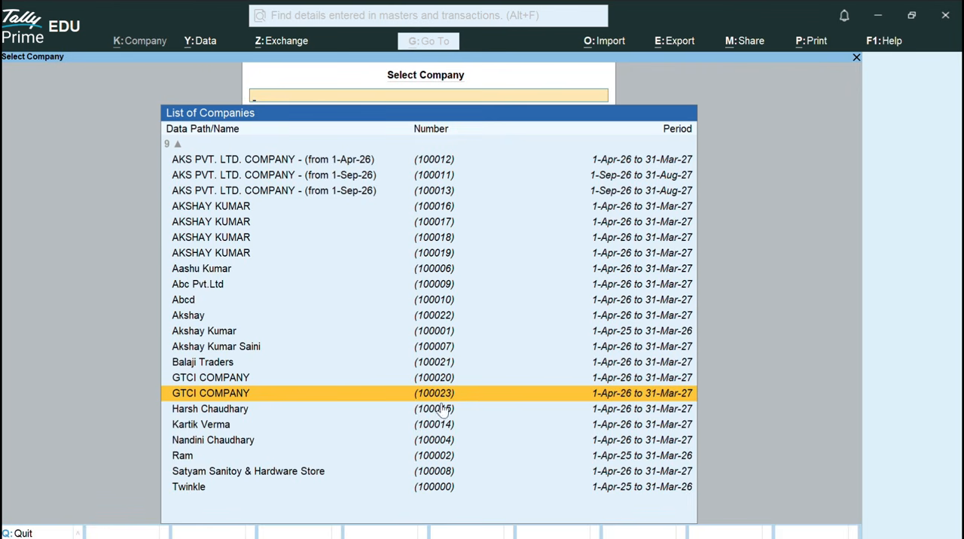
left_click(382, 390)
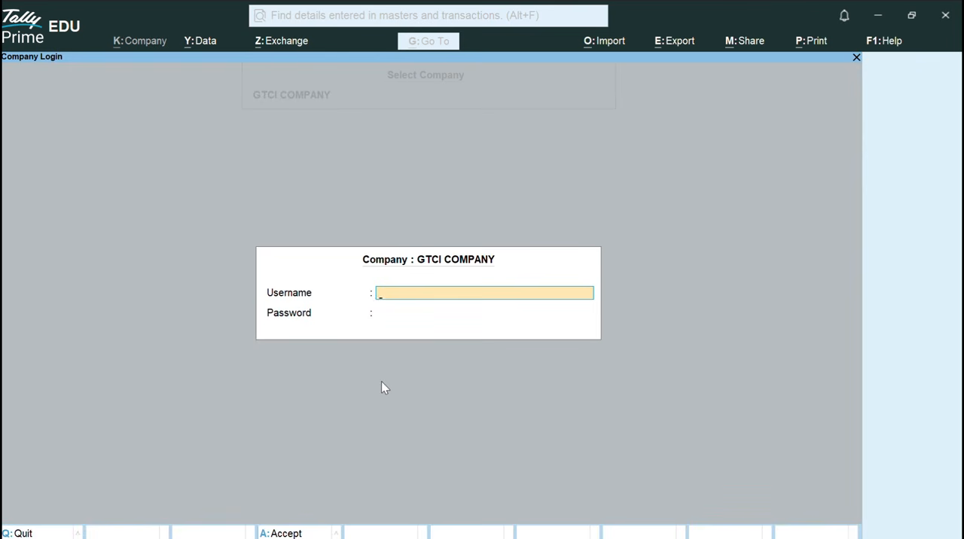
Log in to GTCI COMPANY with the administrator's username and password.
type("akshay")
key("Return")
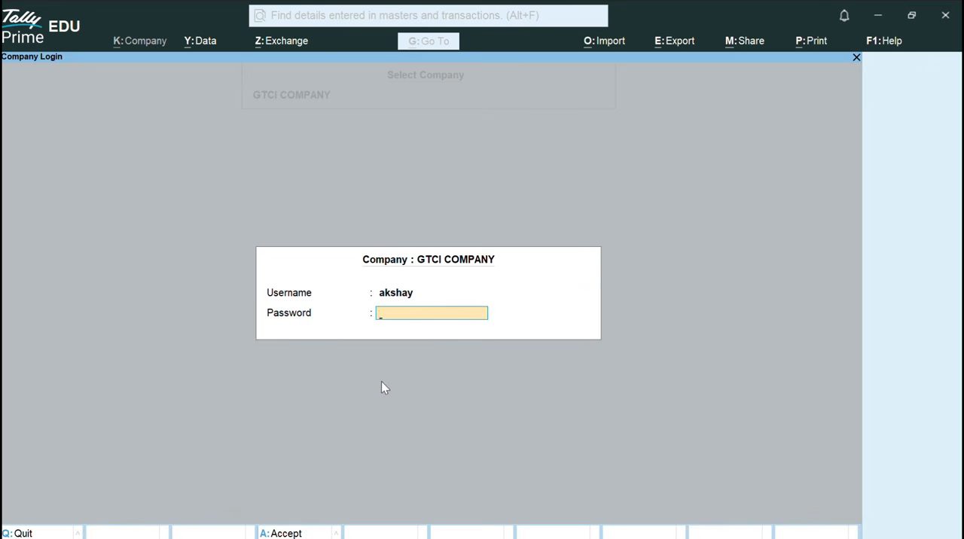
key("Return")
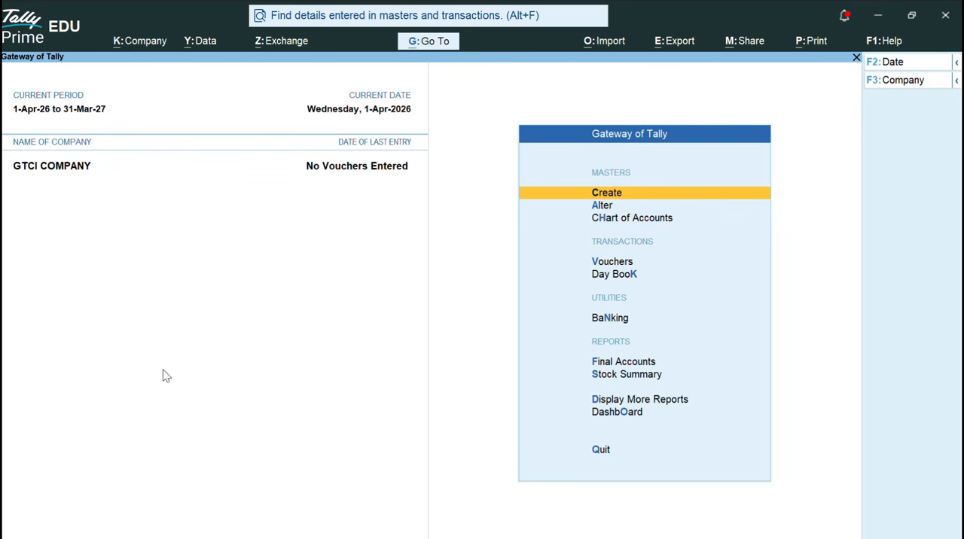
Look through the company management options and open the Change Password form for GTCI COMPANY.
key("alt")
left_click(149, 42)
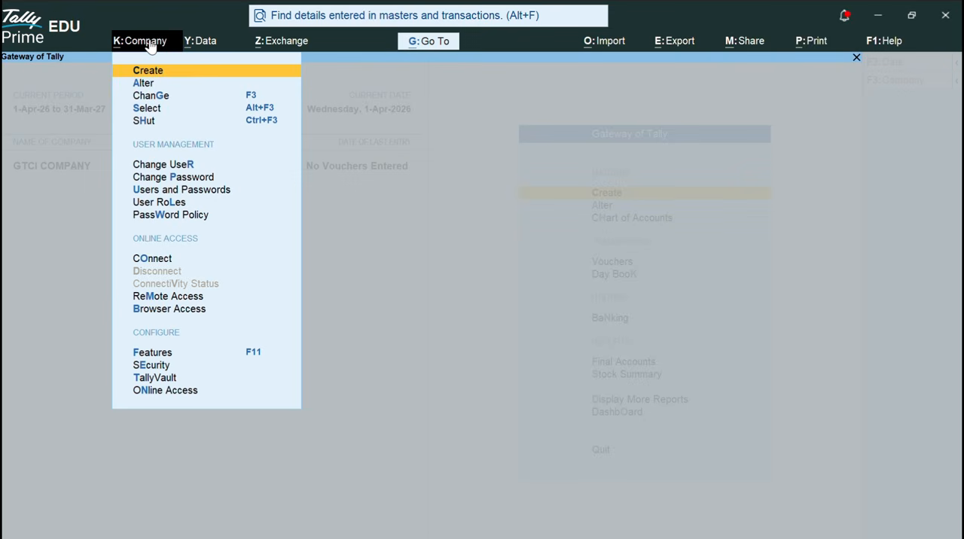
key("Down")
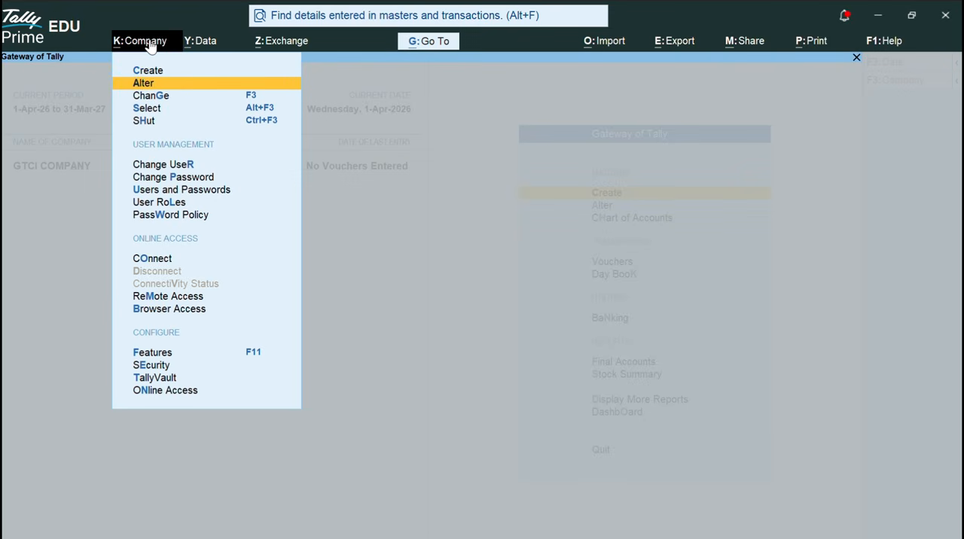
key("Down")
key("Down")
key("Down")
key("Down")
key("Down")
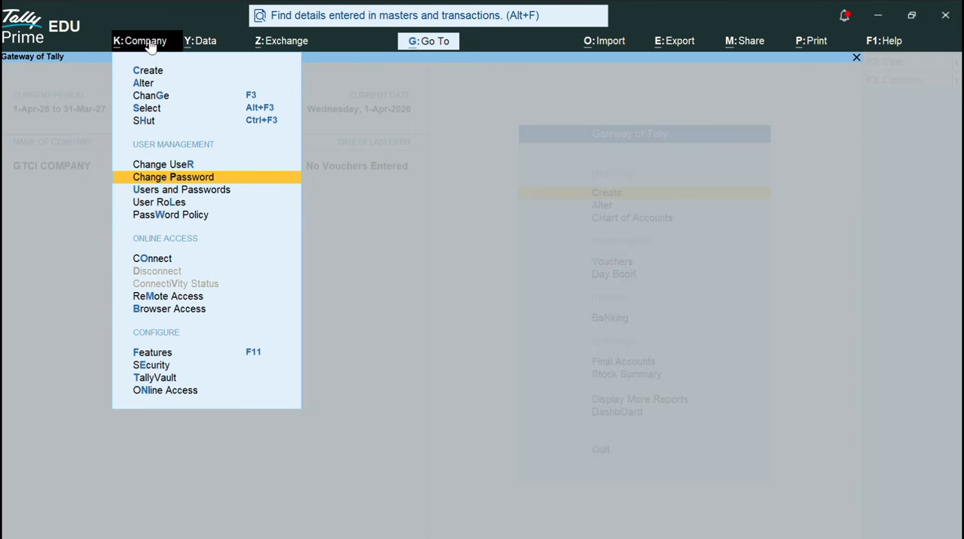
key("Up")
key("Up")
key("Up")
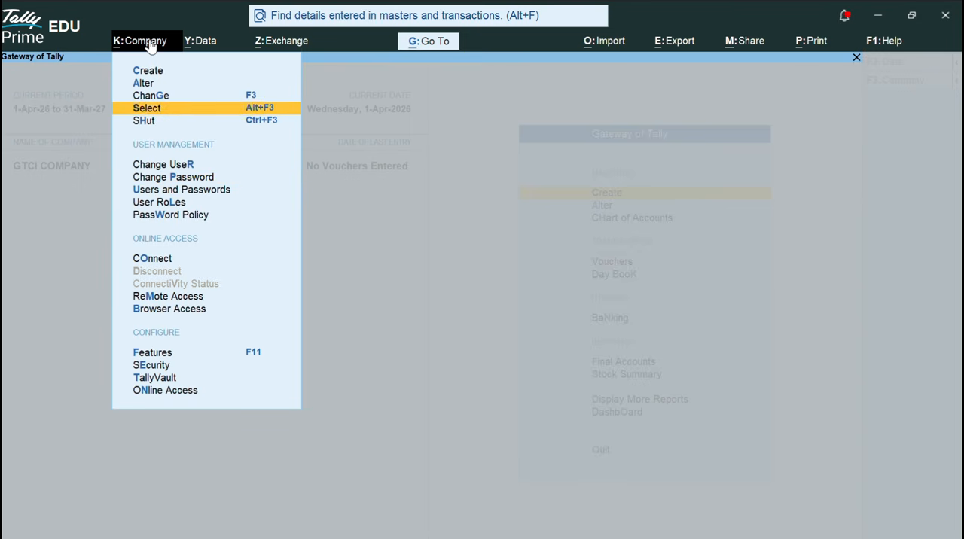
key("Up")
key("Up")
key("Up")
key("Down")
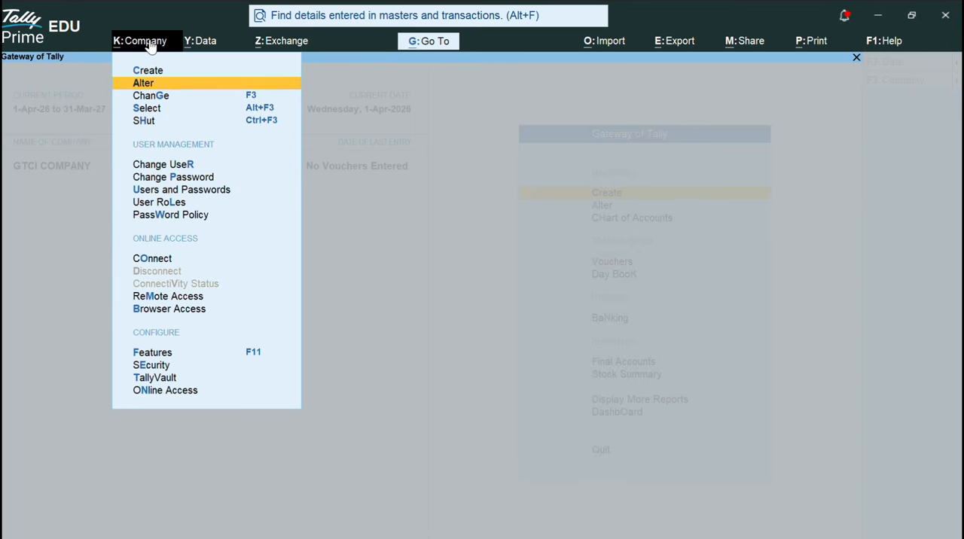
key("Down")
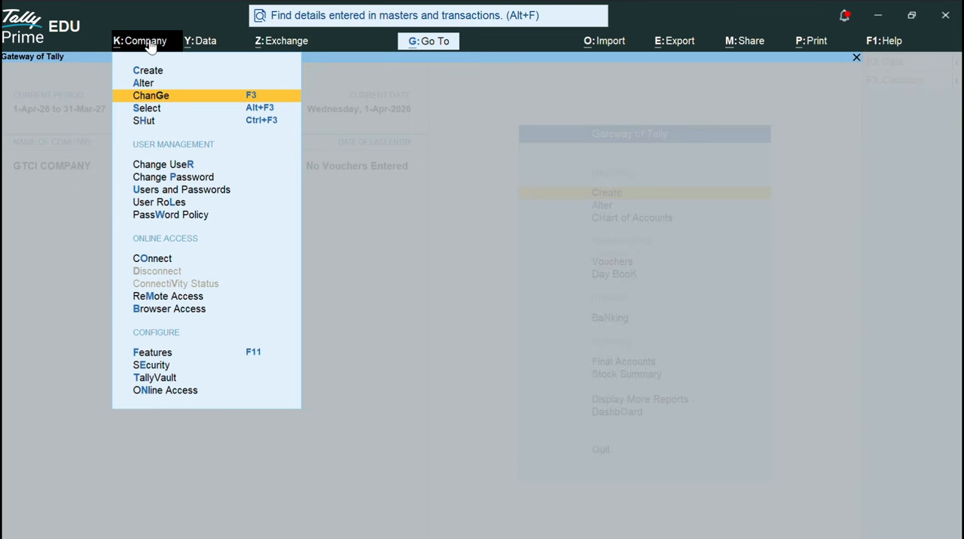
key("Down")
key("Up")
key("Down")
key("Down")
key("Down")
key("Up")
key("Up")
key("Up")
key("p")
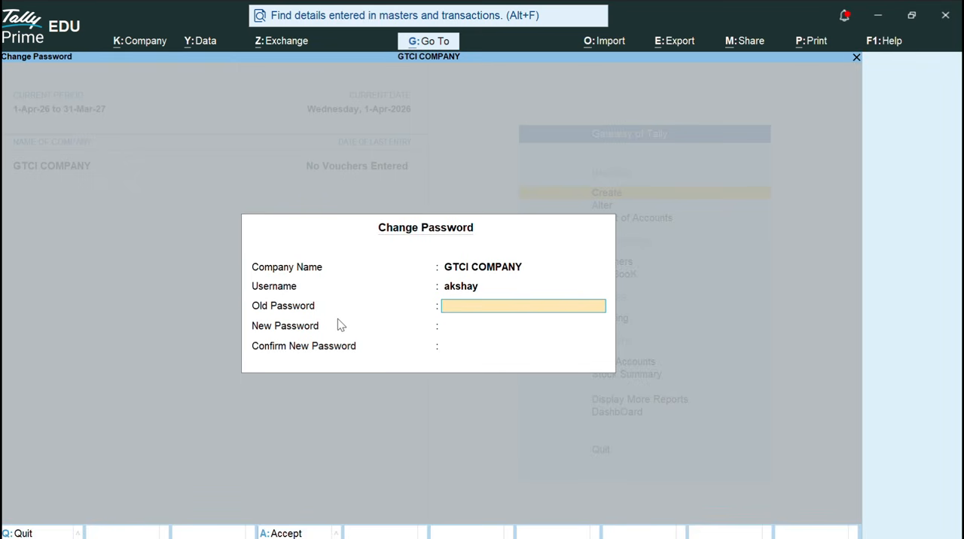
Enter the old password, then enter and confirm the new password and save the change.
type("**")
key("Return")
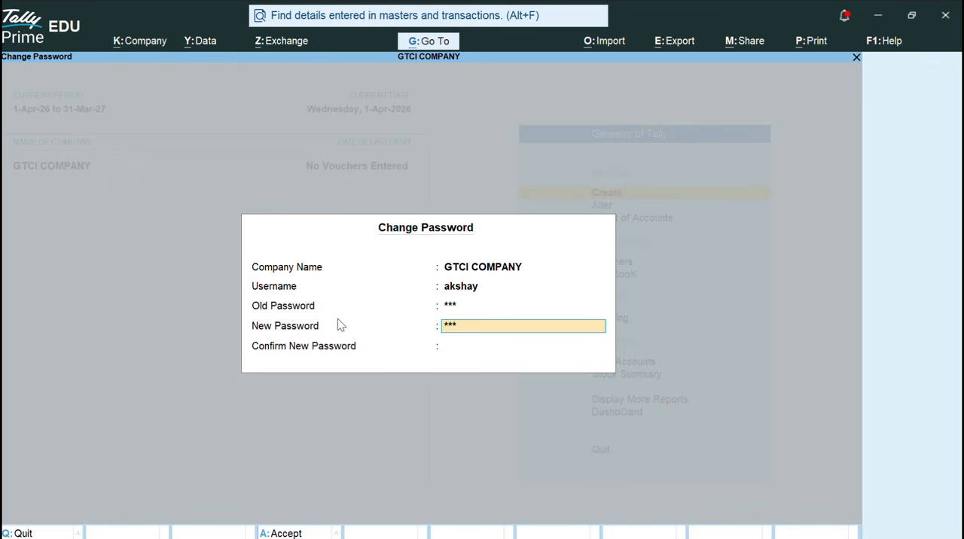
key("Return")
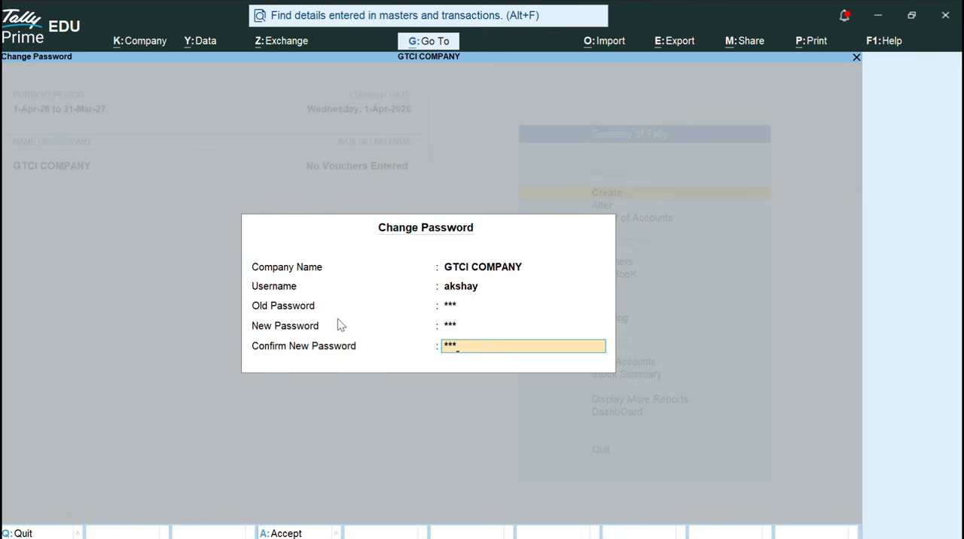
key("Return")
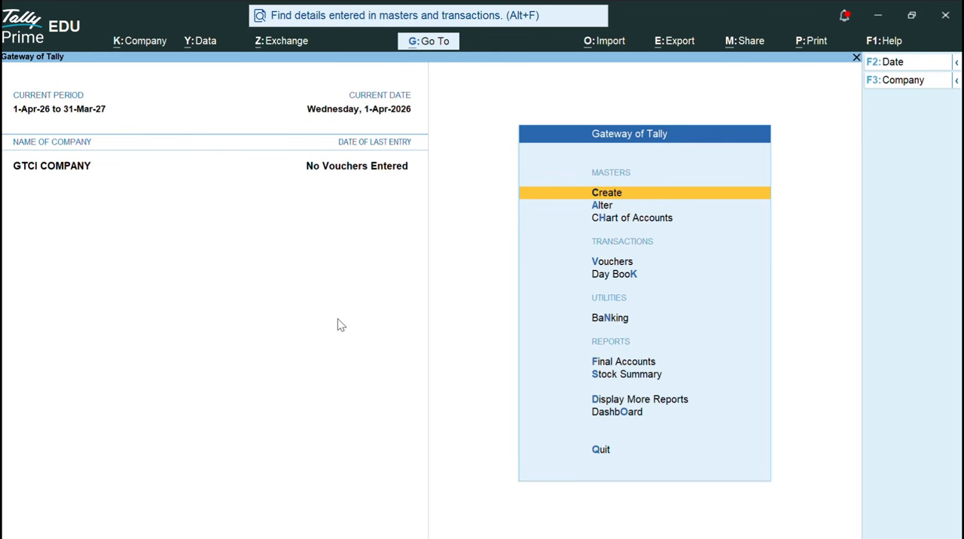
Shut GTCI COMPANY and select it again from the list of companies by searching for number 100023.
key("ctrl+F3")
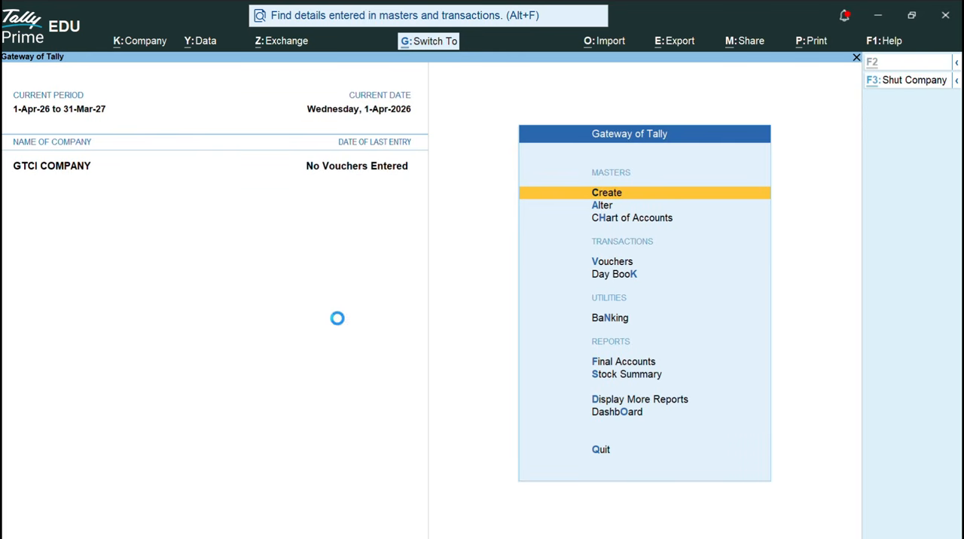
key("Return")
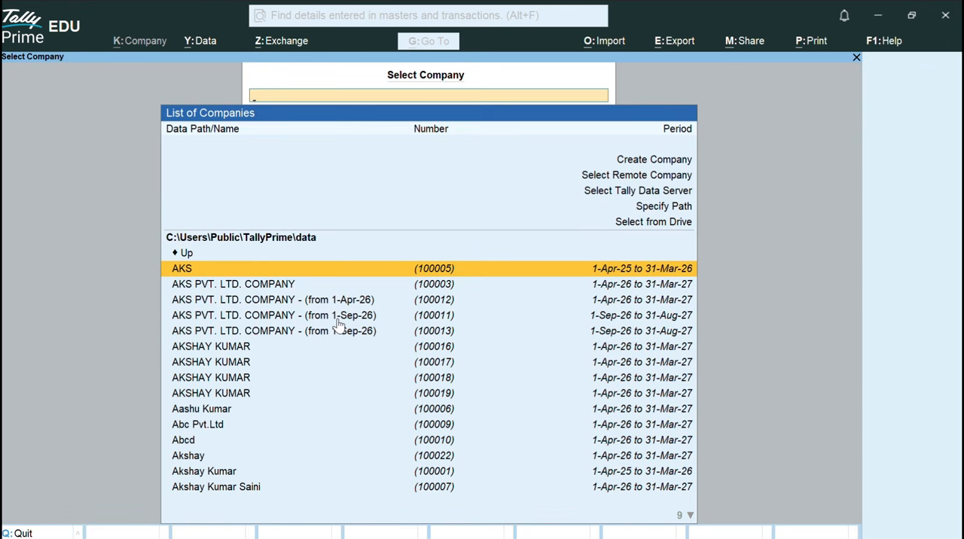
key("Down")
key("Down")
key("Down")
key("Down")
key("Down")
key("Down")
key("Down")
key("Down")
key("Down")
key("Down")
key("Down")
key("Down")
key("Down")
key("Down")
key("Down")
key("Down")
key("Down")
key("Down")
key("Down")
key("Down")
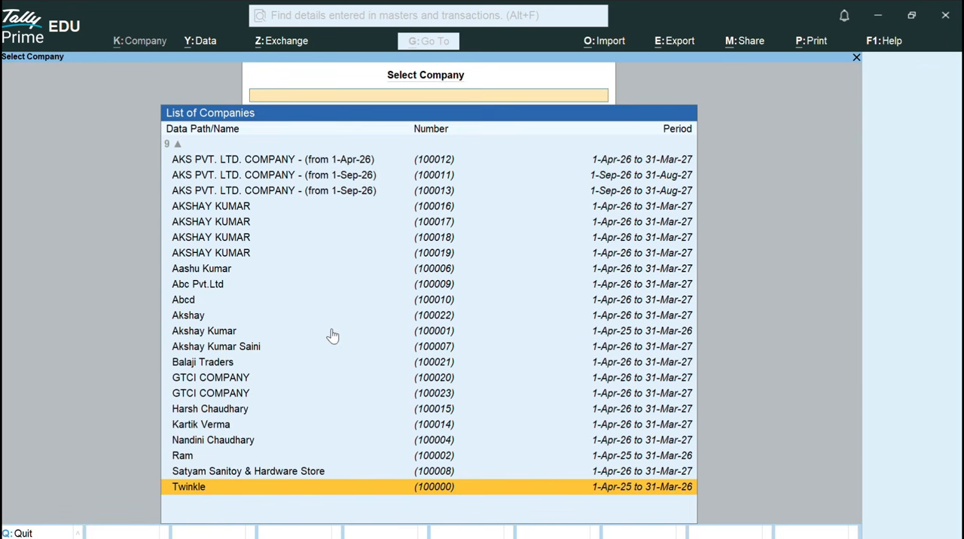
type("gt")
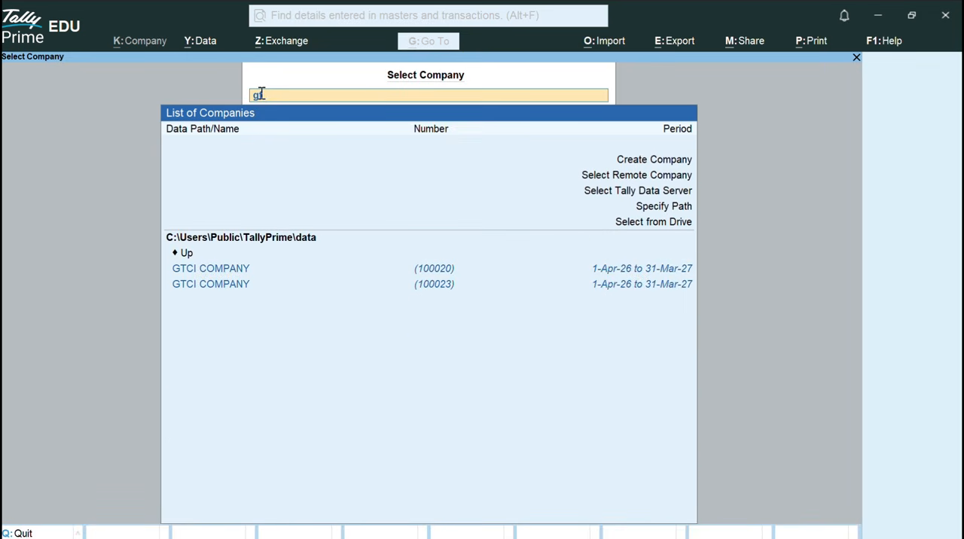
key("BackSpace")
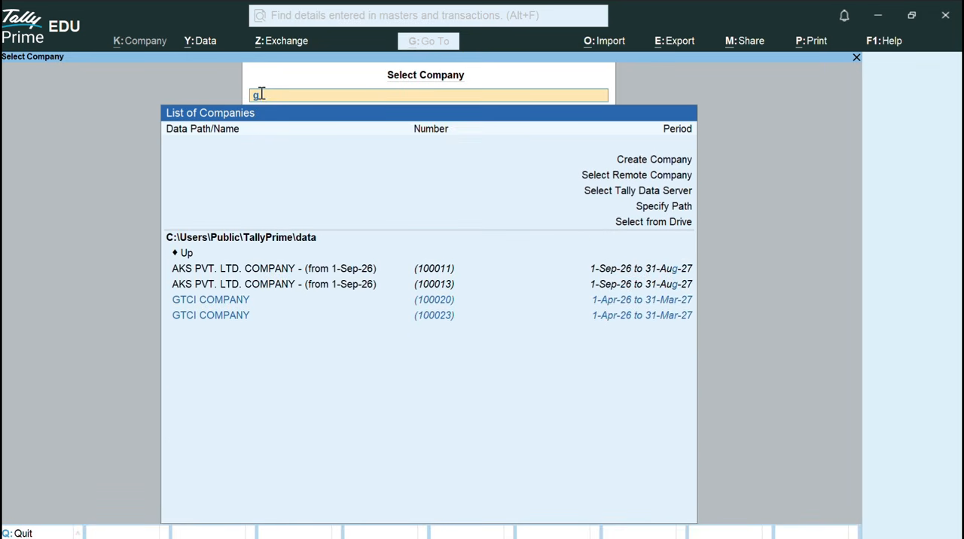
key("BackSpace")
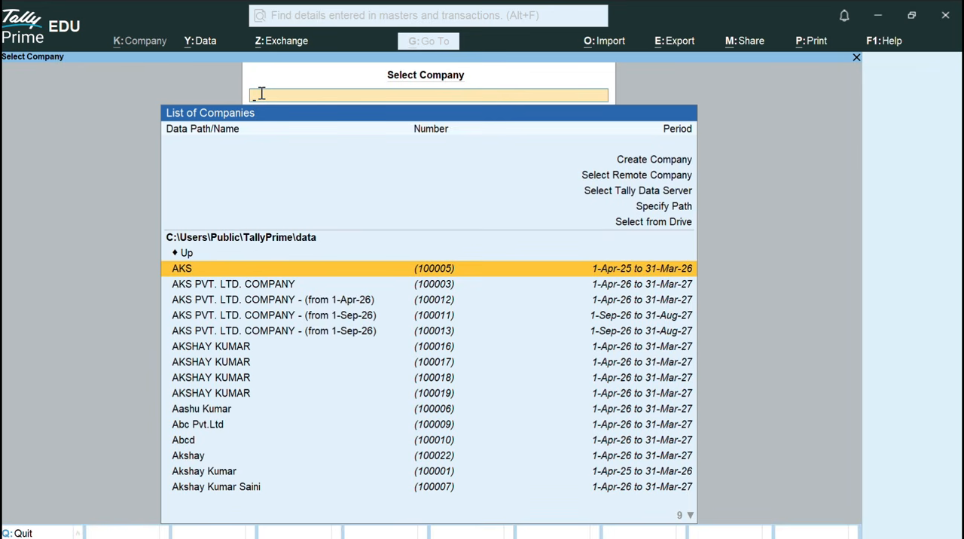
type("10")
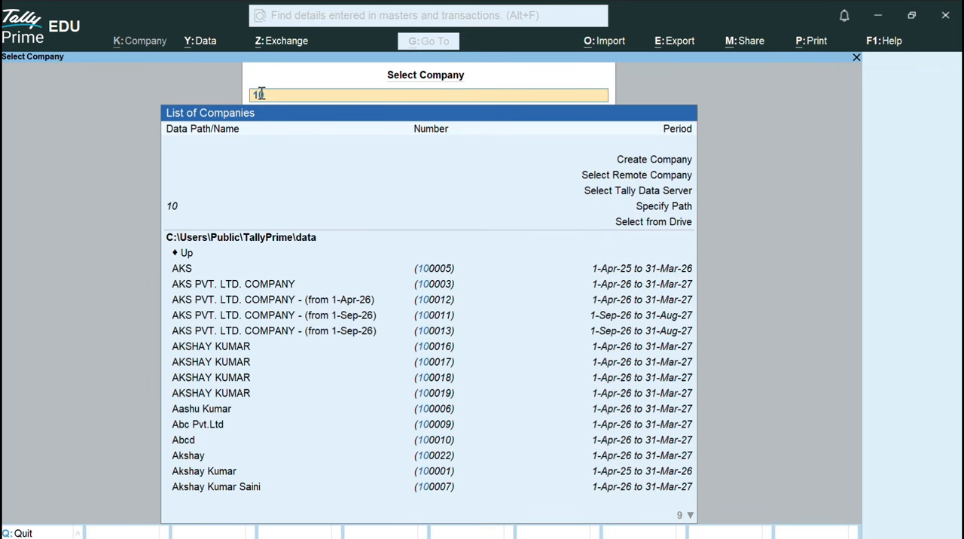
type("0023")
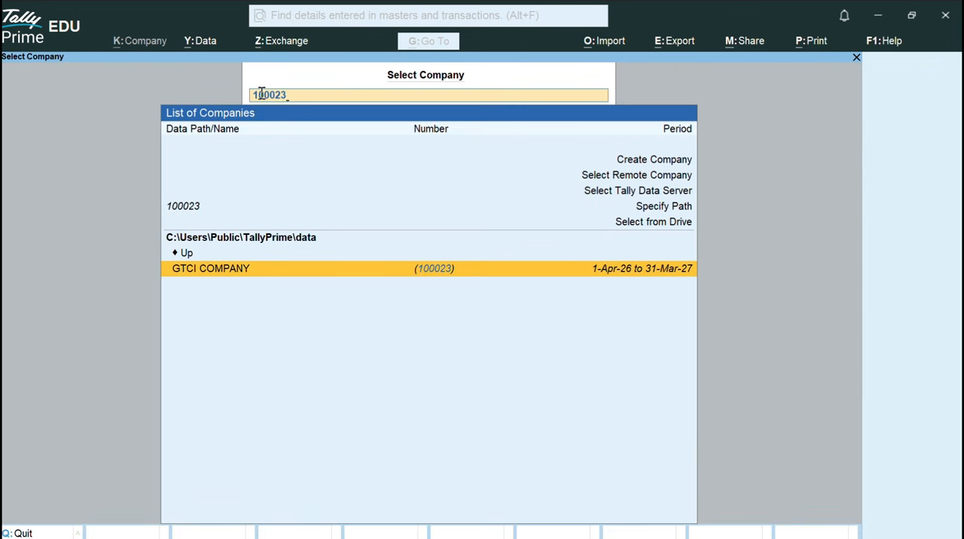
key("Return")
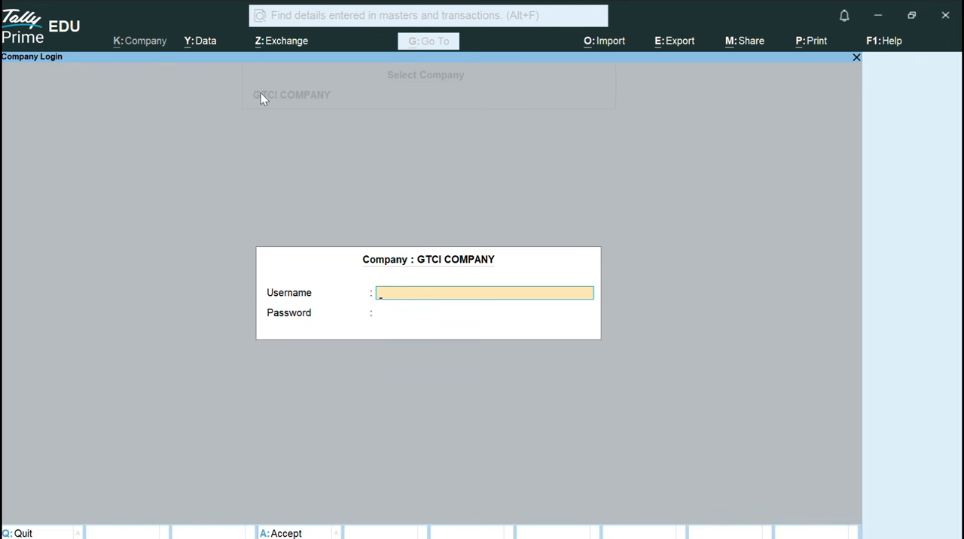
Log in to GTCI COMPANY with the administrator's username and the new password.
type("akshay")
key("Return")
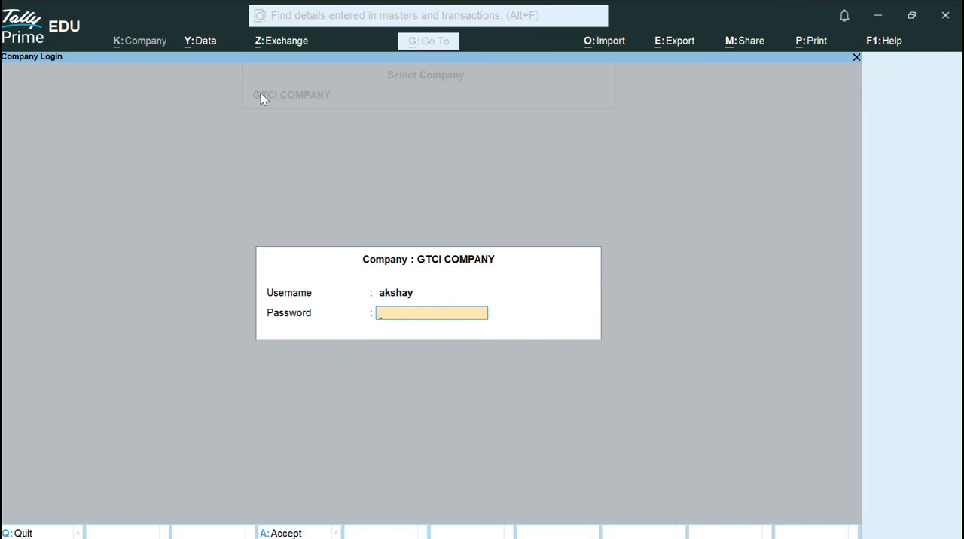
type("***")
key("Return")
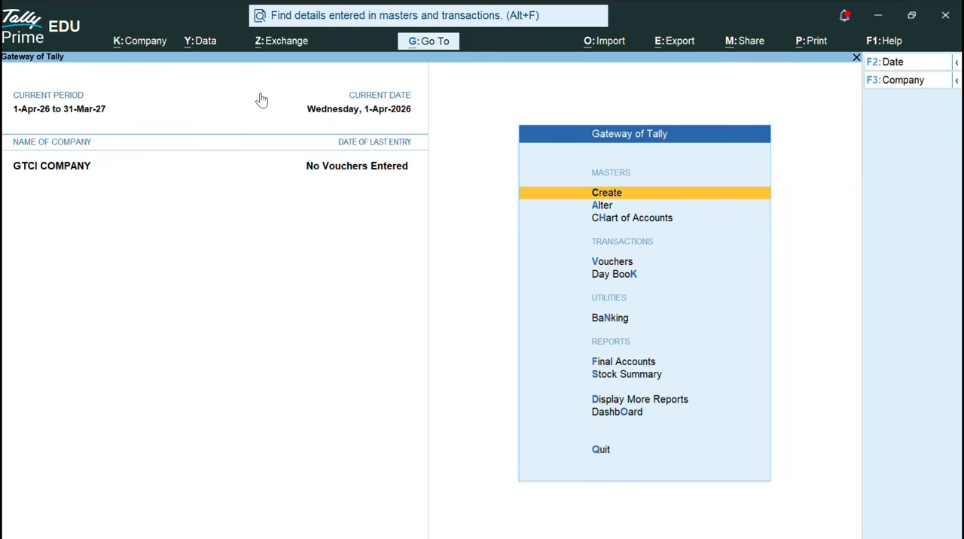
Open the Security and User Access settings for GTCI COMPANY.
key("alt")
left_click(155, 42)
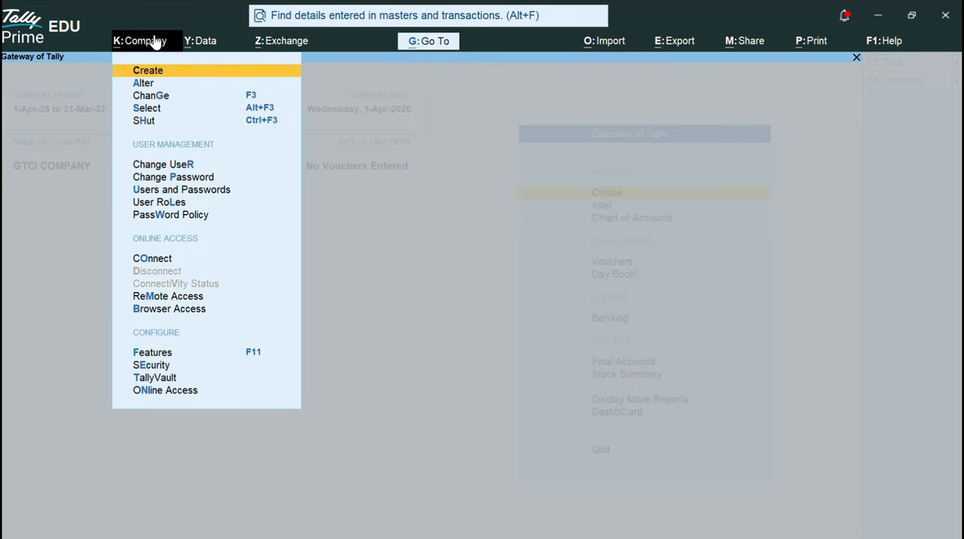
key("Down")
key("Down")
key("Down")
key("Down")
key("Down")
key("Down")
key("Down")
key("Down")
key("Down")
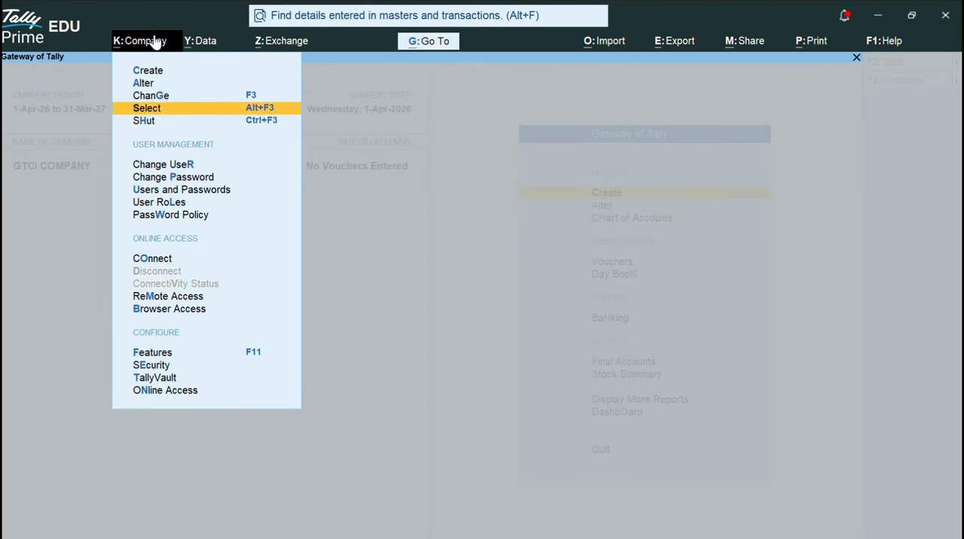
key("Down")
key("Down")
key("Down")
key("Down")
key("Down")
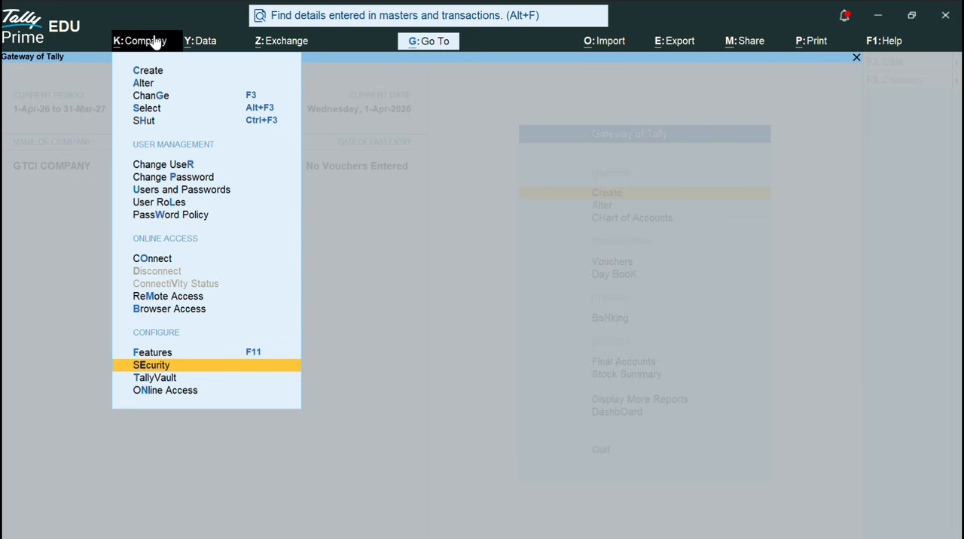
key("Up")
key("Up")
key("Up")
key("Up")
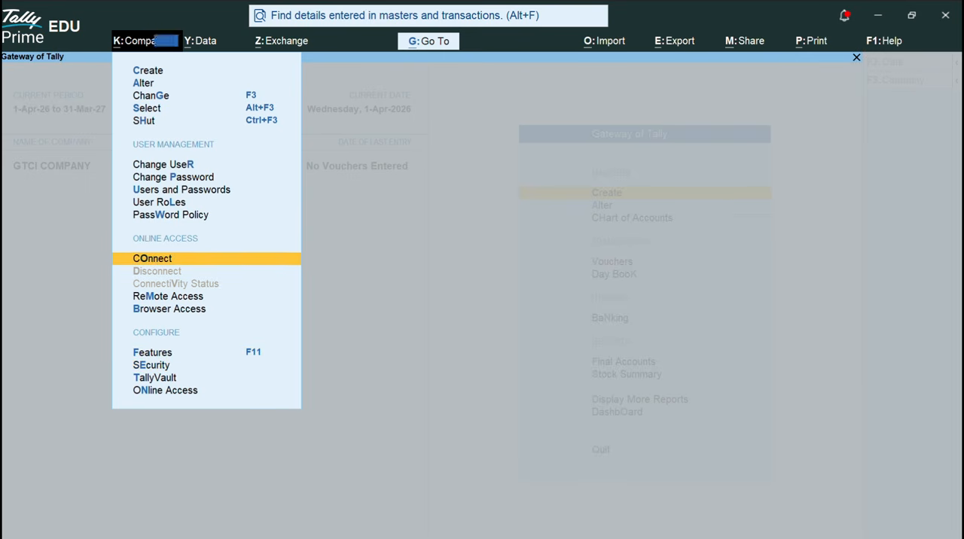
key("e")
Replace the administrator username with a different name in the security settings.
key("Up")
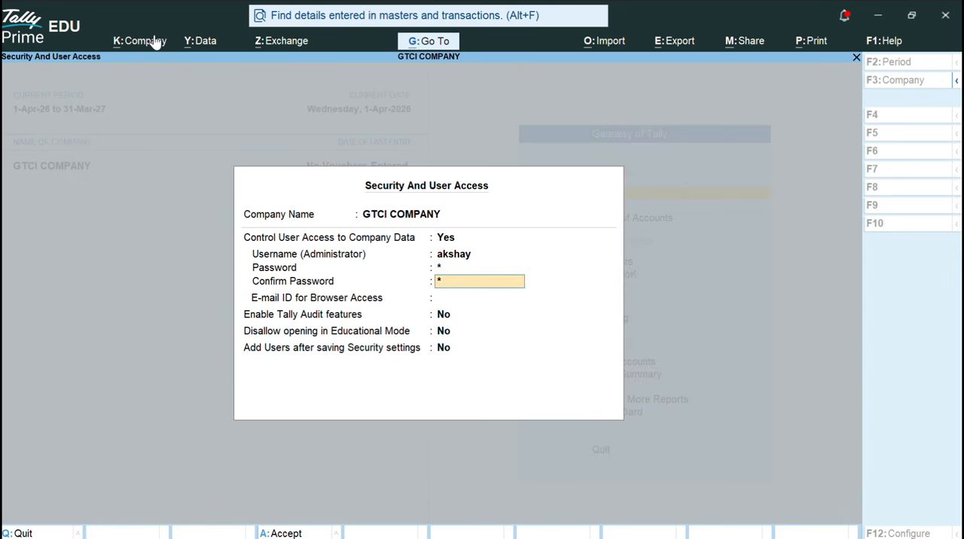
key("Up")
key("Up")
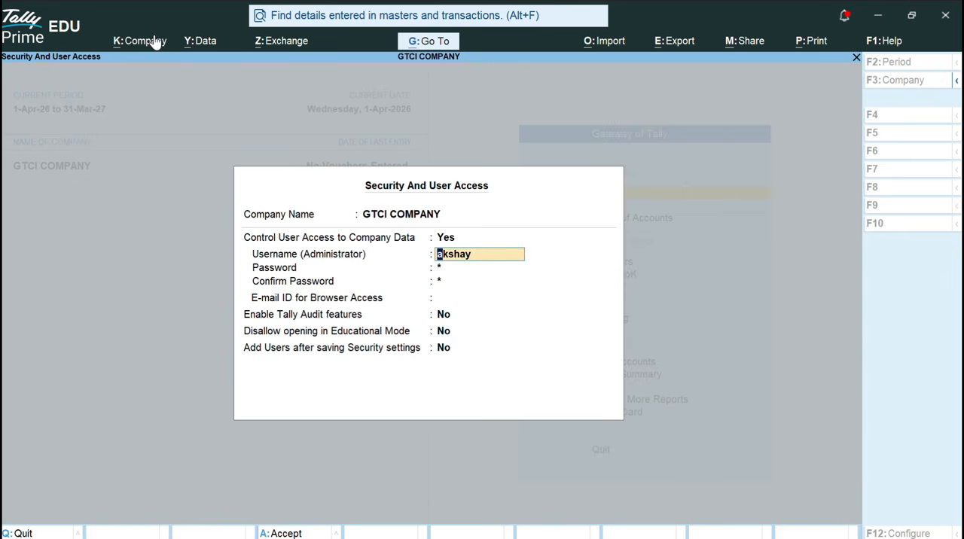
left_click(402, 24)
left_click(441, 309)
left_click(446, 300)
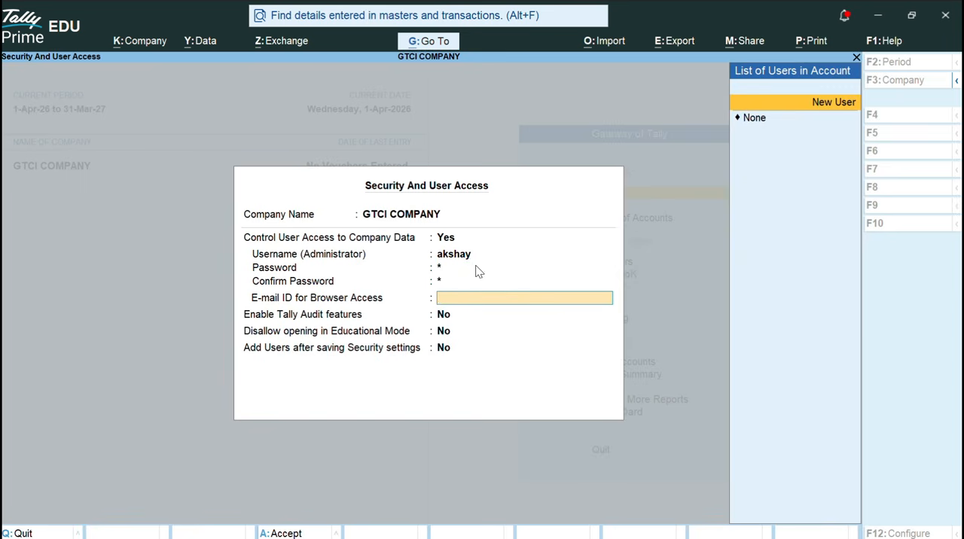
left_click(466, 258)
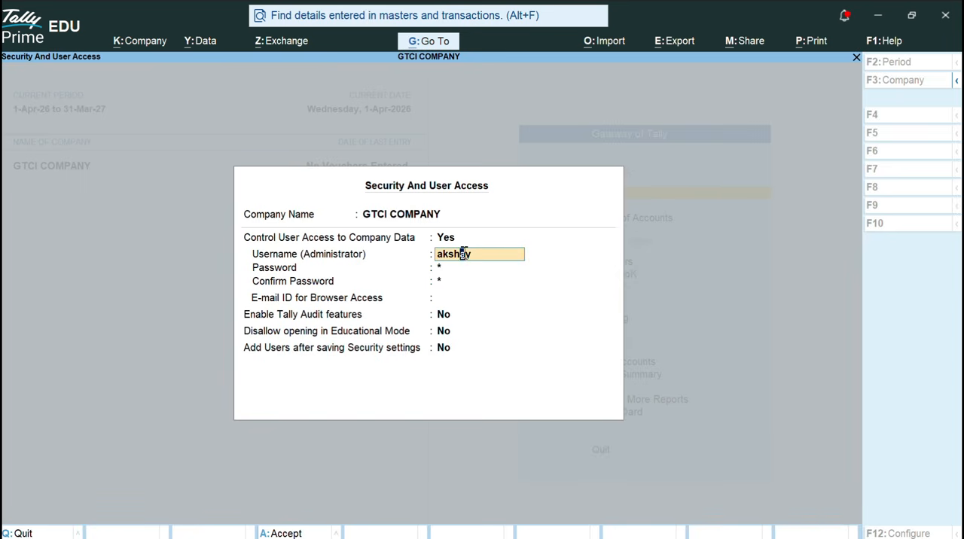
left_click(477, 257)
key("BackSpace")
key("BackSpace")
key("BackSpace")
key("BackSpace")
key("BackSpace")
key("BackSpace")
type("kuma")
key("Return")
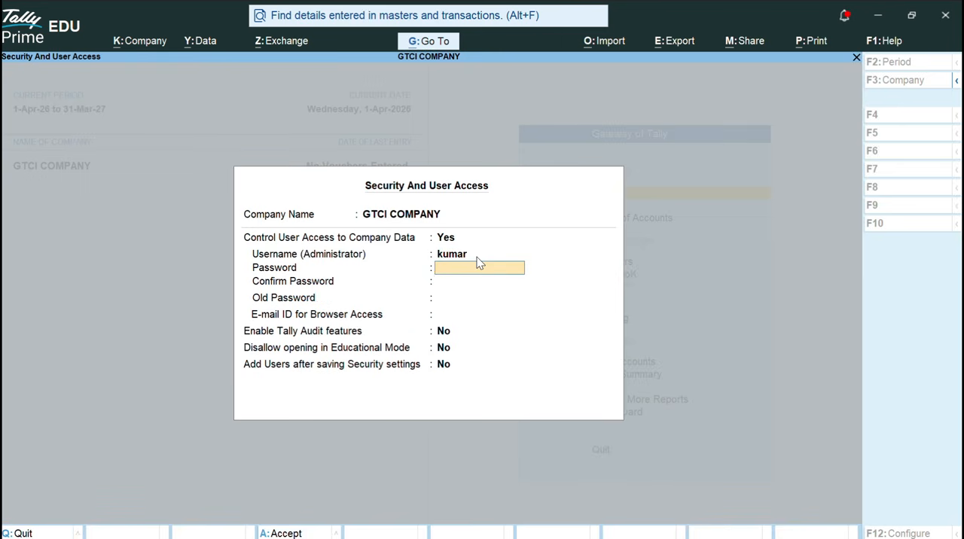
Enter and confirm a password for the renamed administrator.
type("**")
key("Return")
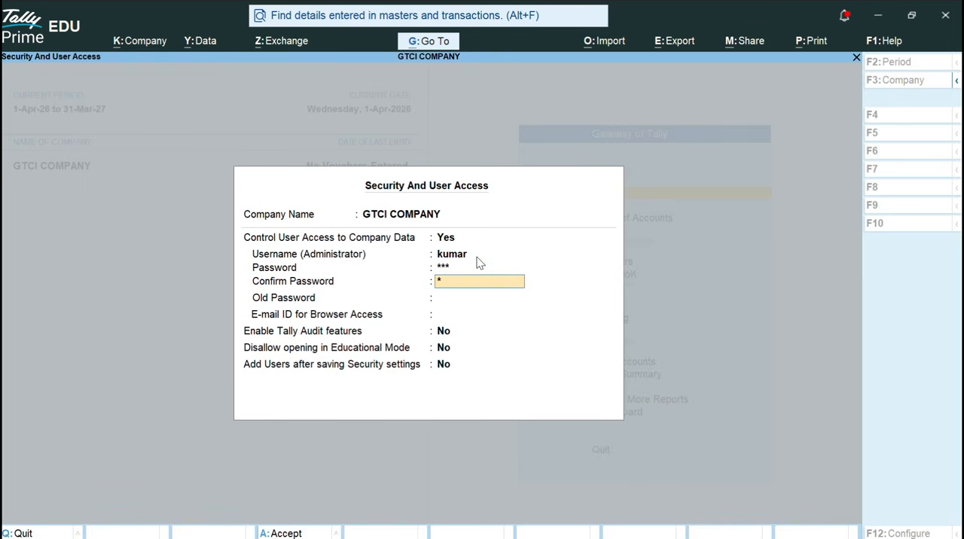
key("Return")
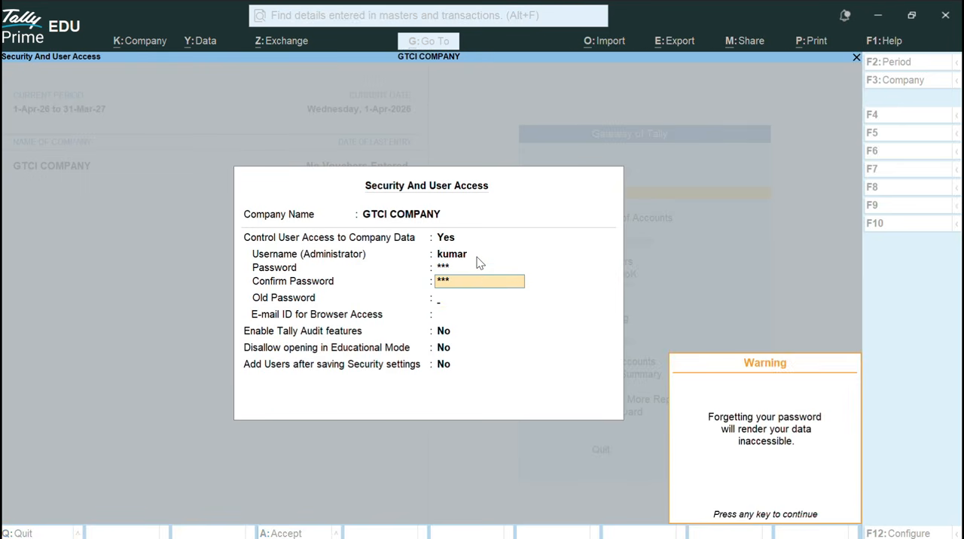
key("Return")
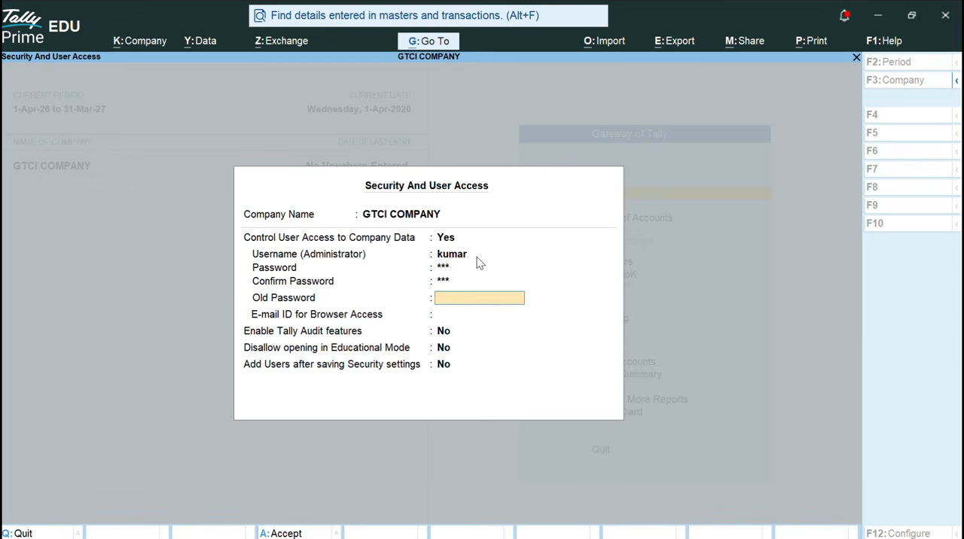
Enter the administrator's old password, then correct it to authorise the credential change.
type("***")
key("Return")
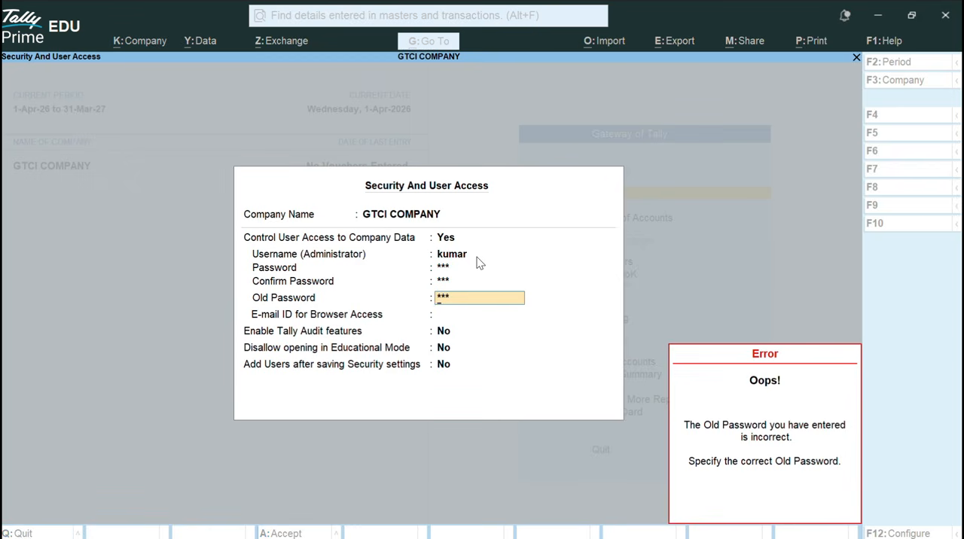
key("Up")
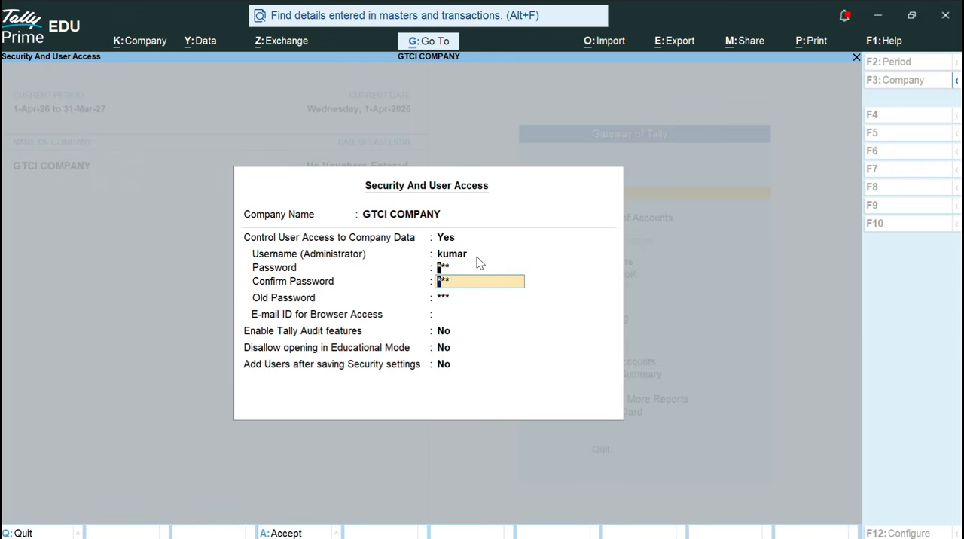
key("Up")
key("Return")
key("Return")
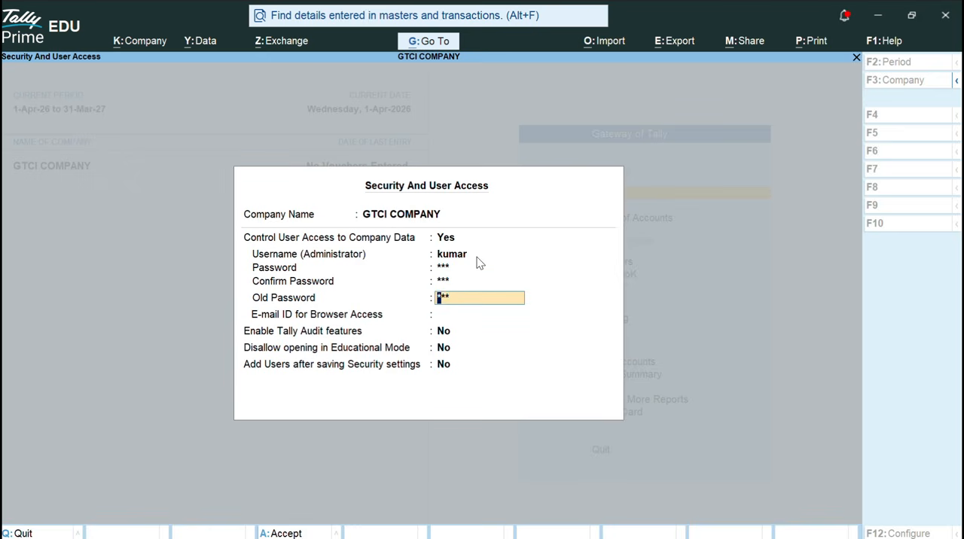
key("Return")
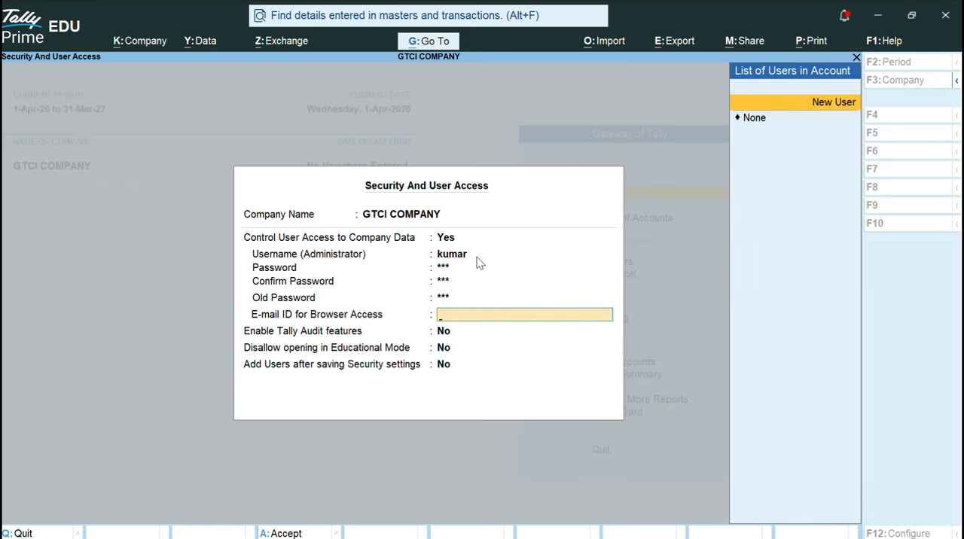
Go back through the password fields, clear the stray entry from the browser access e-mail, and re-enter the old password.
key("Down")
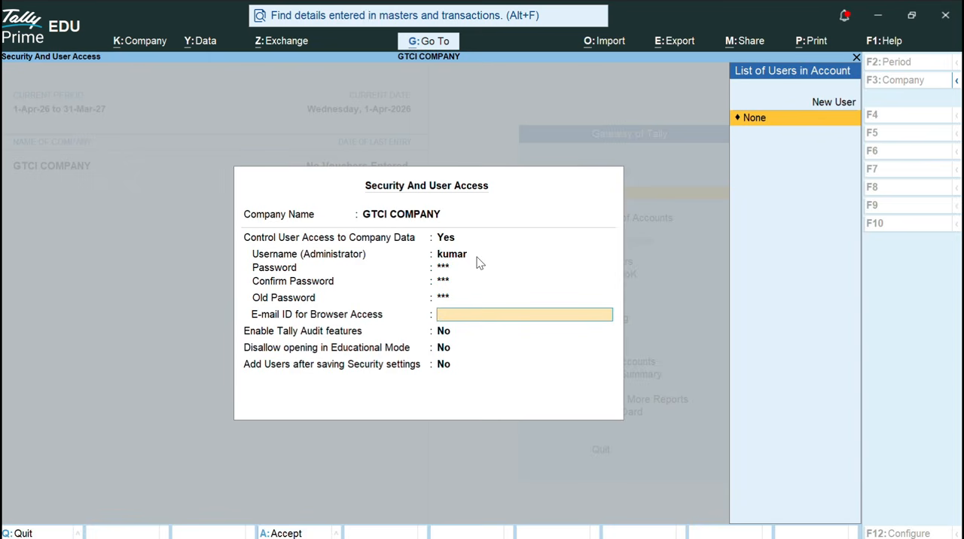
key("BackSpace")
key("BackSpace")
key("BackSpace")
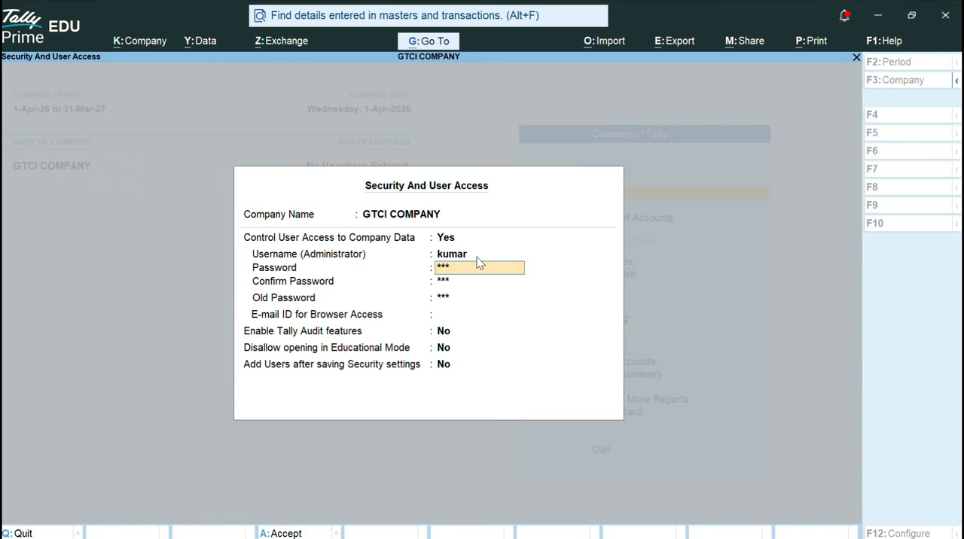
key("Return")
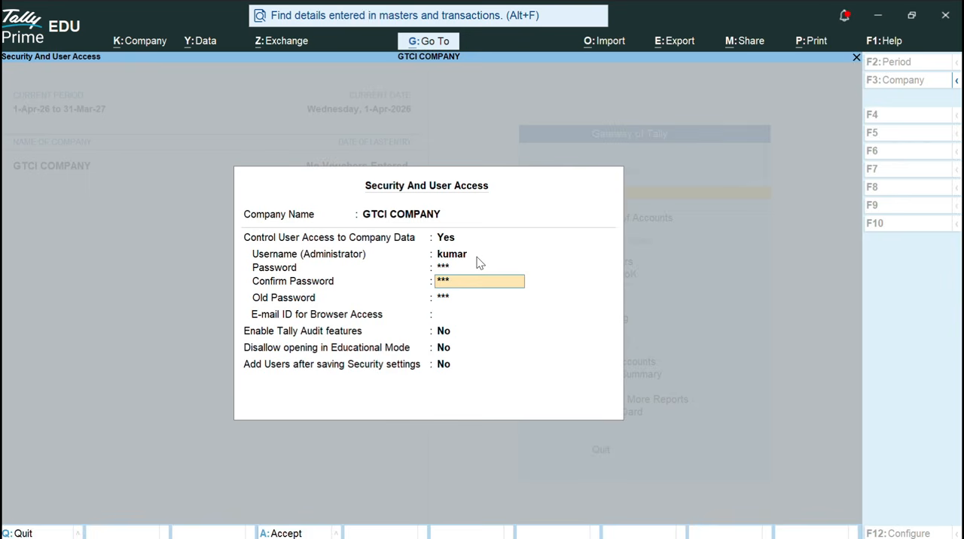
key("Return")
key("Return")
type("124")
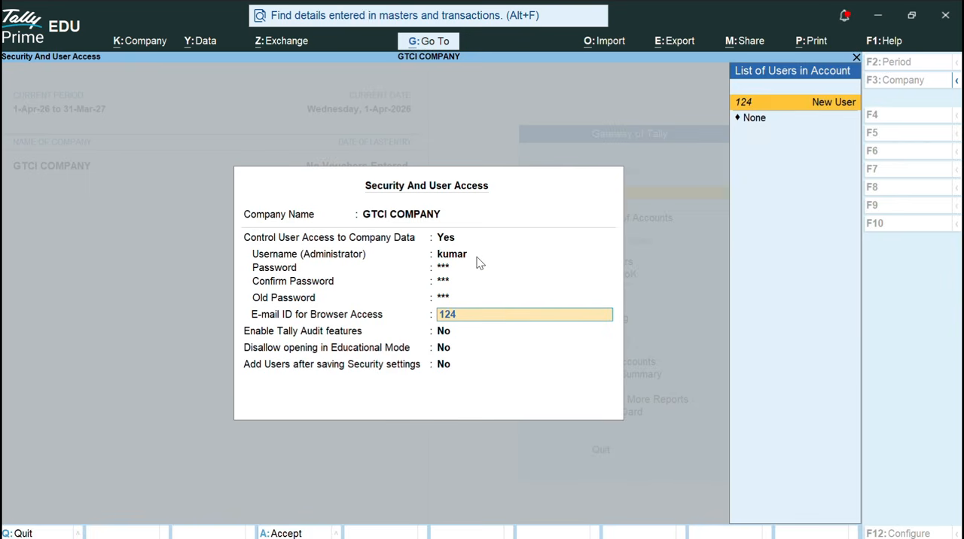
key("Return")
key("Escape")
key("BackSpace")
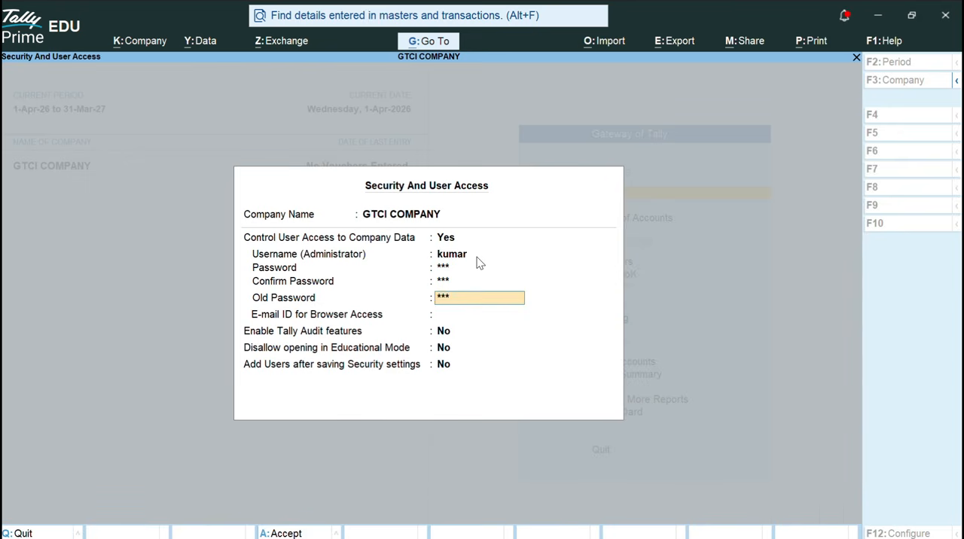
type("123")
key("Return")
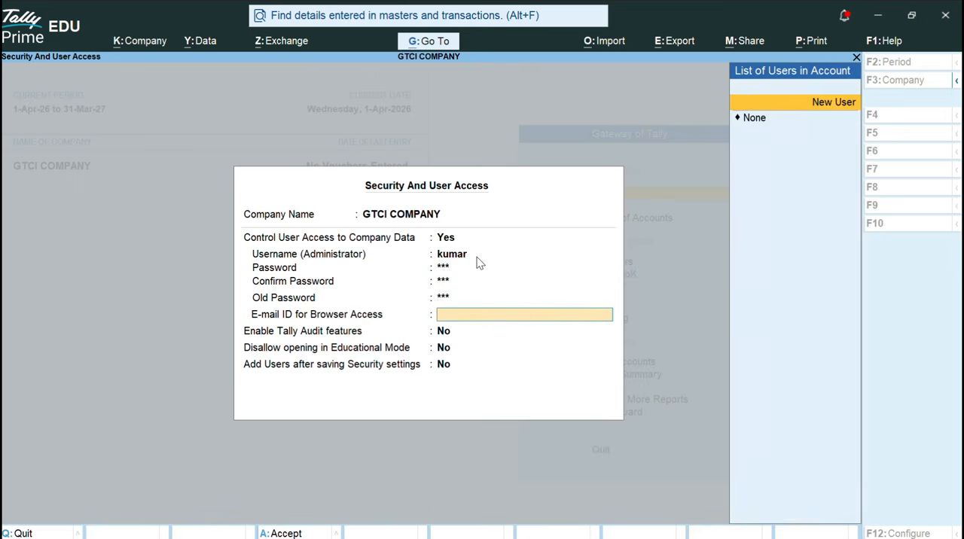
Set the e-mail ID for browser access to None, accept No for the remaining security options, and save the settings.
key("Up")
key("Up")
key("Up")
key("Down")
key("Down")
key("Down")
key("Return")
key("Return")
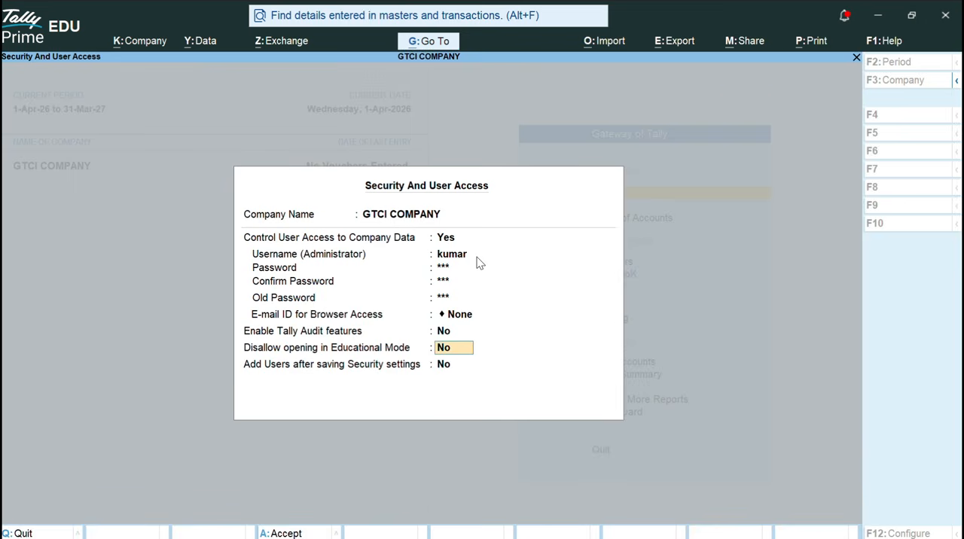
key("Return")
key("Return")
key("Return")
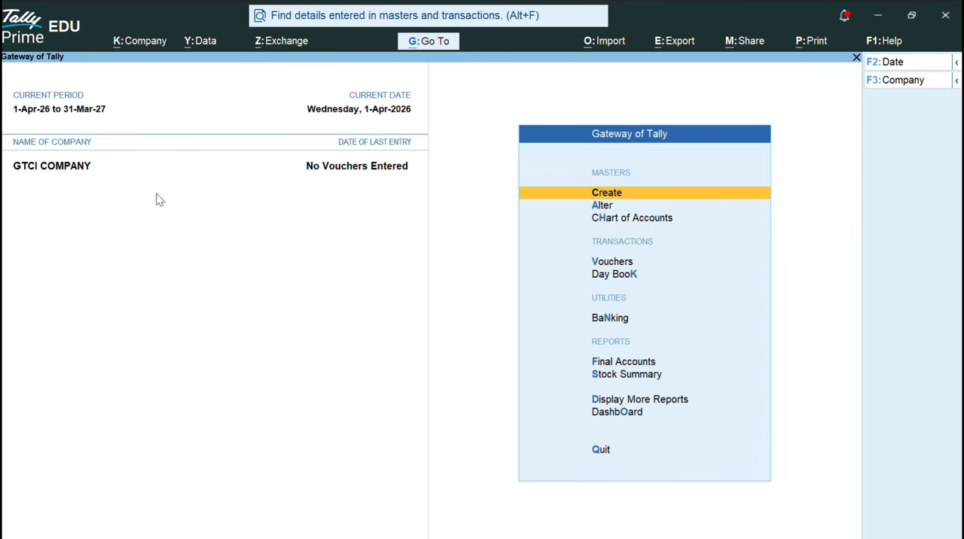
Shut GTCI COMPANY using the company management options.
left_click(152, 42)
key("Down")
key("Down")
key("Down")
key("Down")
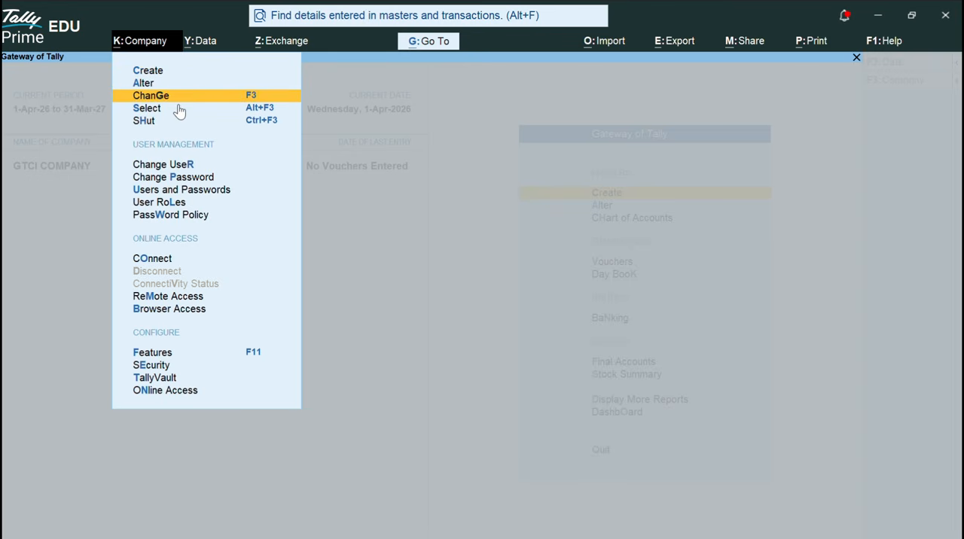
key("Up")
key("Up")
key("Up")
key("Down")
key("Down")
key("Down")
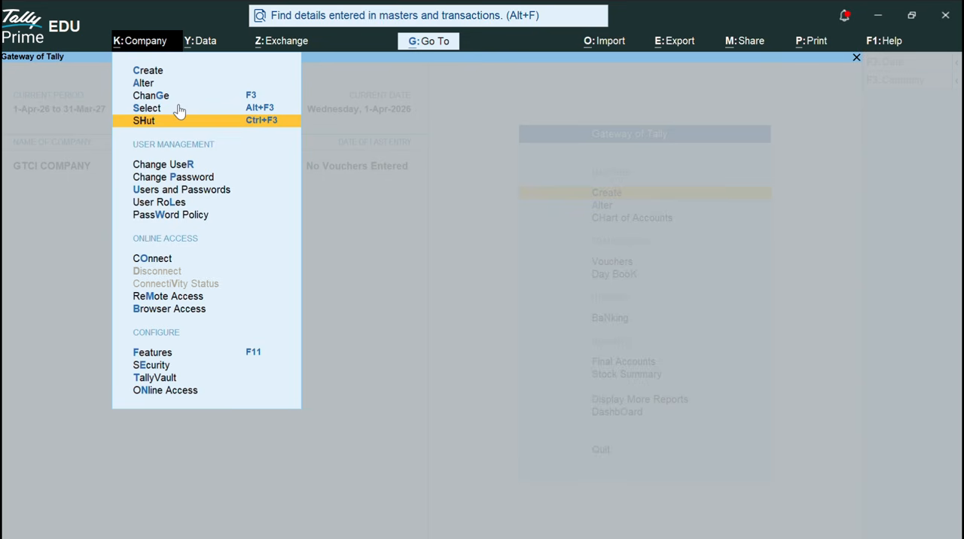
key("Return")
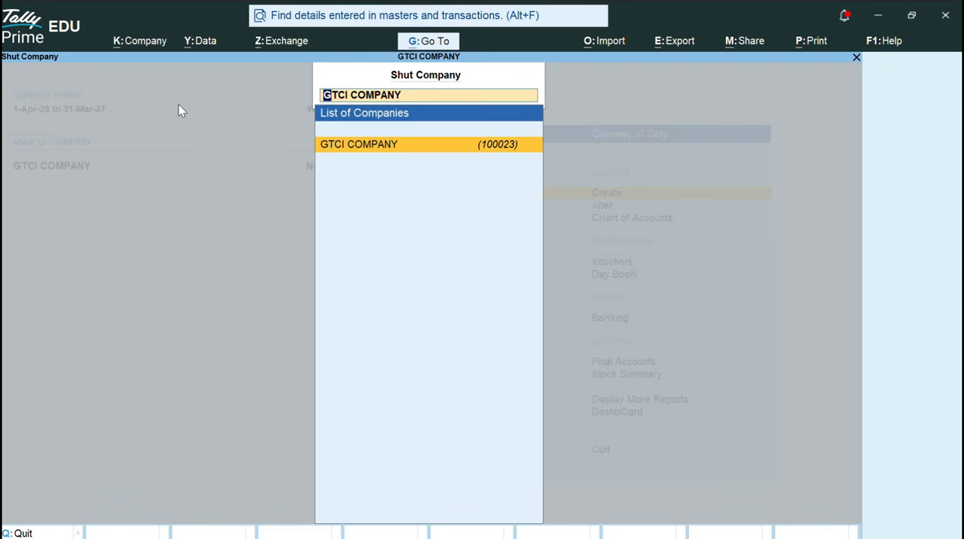
key("Return")
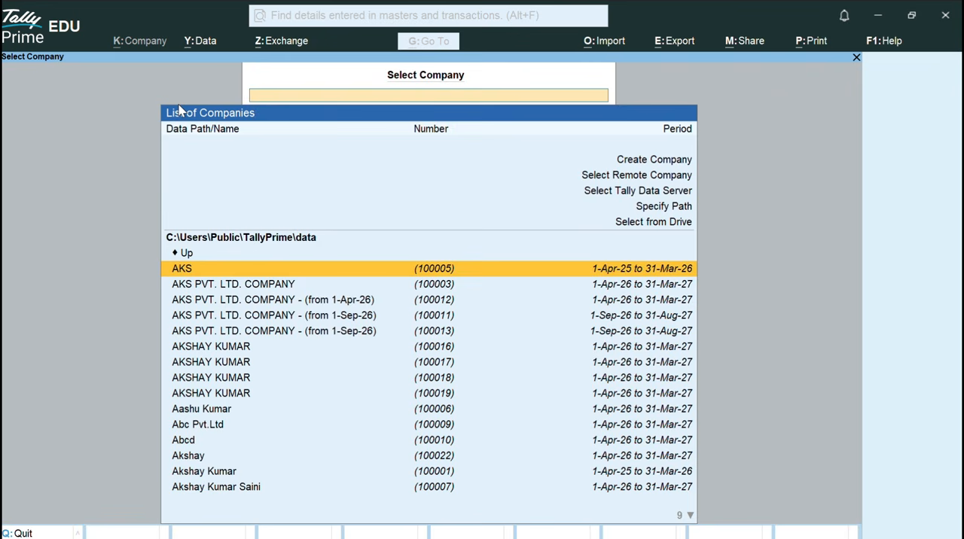
Select GTCI COMPANY with number 100023 from the list of companies to open its login form.
key("Down")
key("Down")
key("Down")
key("Down")
key("Down")
key("Down")
key("Down")
key("Down")
key("Down")
key("Down")
key("Down")
key("Down")
key("Down")
key("Down")
key("Down")
key("Down")
key("Down")
key("Down")
key("Down")
key("Down")
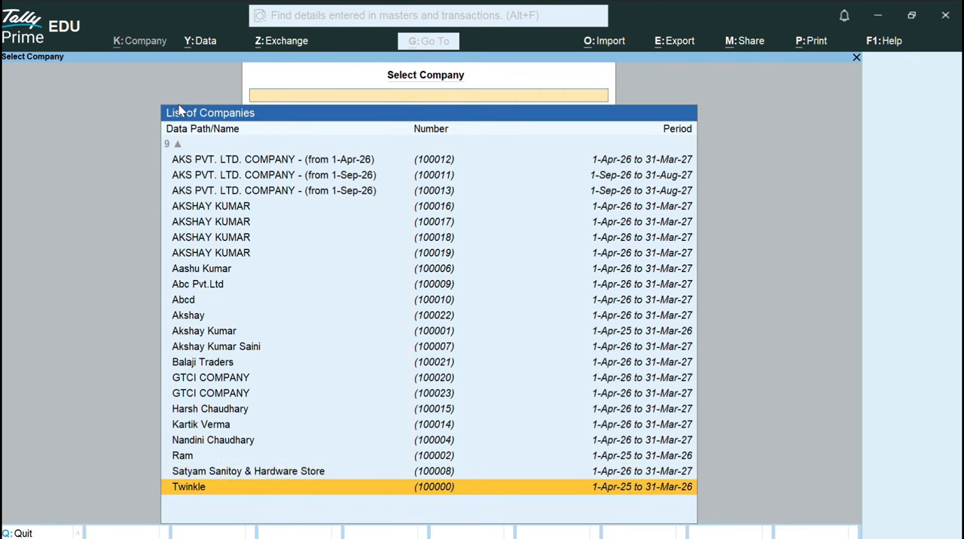
key("Up")
key("Up")
key("Up")
key("Up")
key("Up")
key("Up")
key("Up")
key("Up")
key("Up")
key("Up")
key("Up")
key("Up")
key("Up")
key("Up")
key("Up")
key("Up")
key("Up")
key("Up")
key("Up")
key("Up")
key("Up")
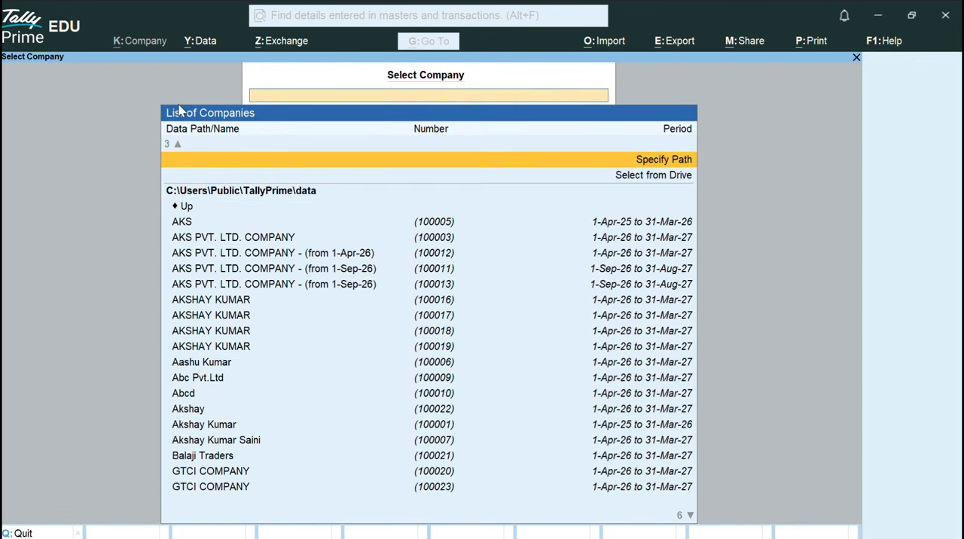
key("Down")
key("Down")
key("Down")
key("Down")
key("Down")
key("Down")
key("Down")
key("Down")
key("Down")
key("Down")
key("Down")
key("Down")
key("Down")
key("Down")
key("Down")
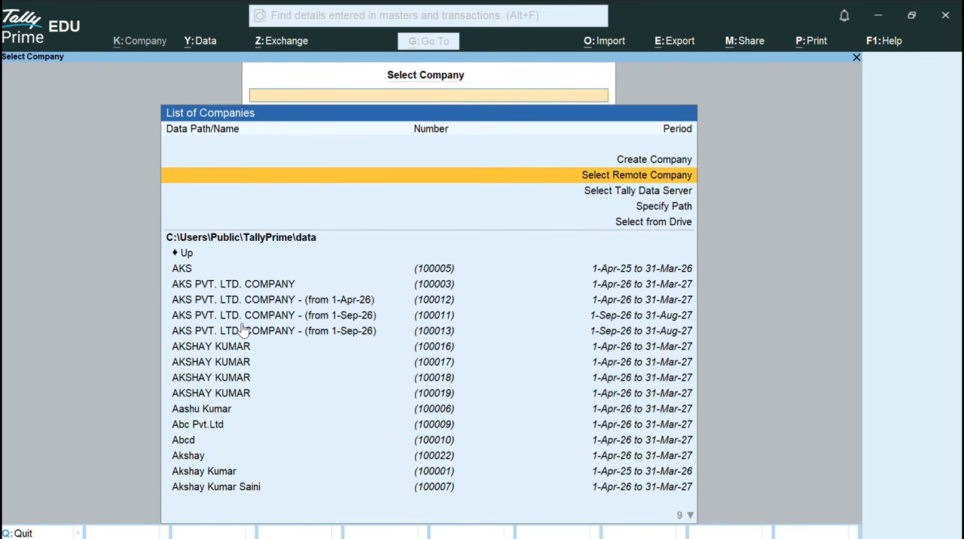
key("Down")
key("Down")
key("Down")
key("Down")
key("Down")
key("Down")
key("Down")
key("Down")
key("Down")
key("Down")
key("Down")
key("Down")
key("Down")
key("Down")
key("Up")
key("Up")
key("Up")
key("Up")
key("Up")
key("Up")
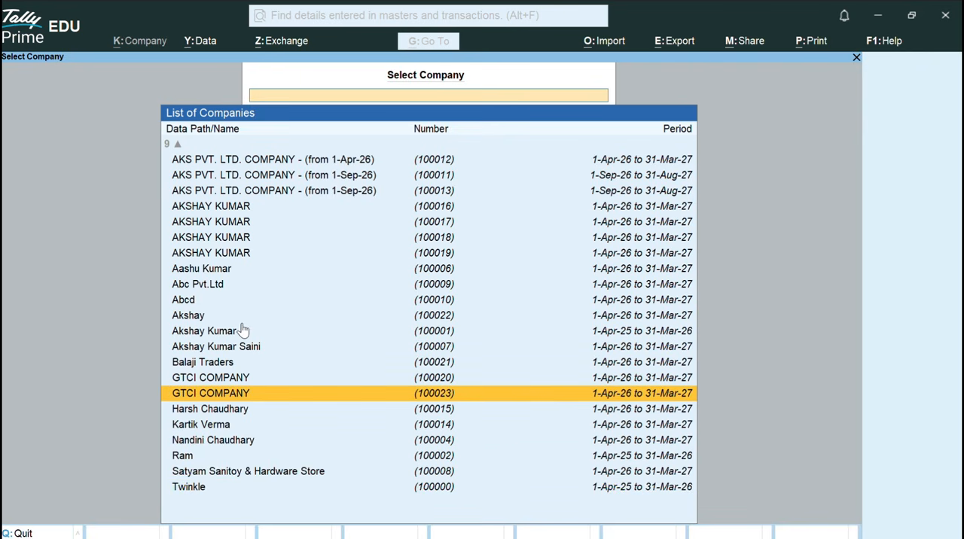
key("Return")
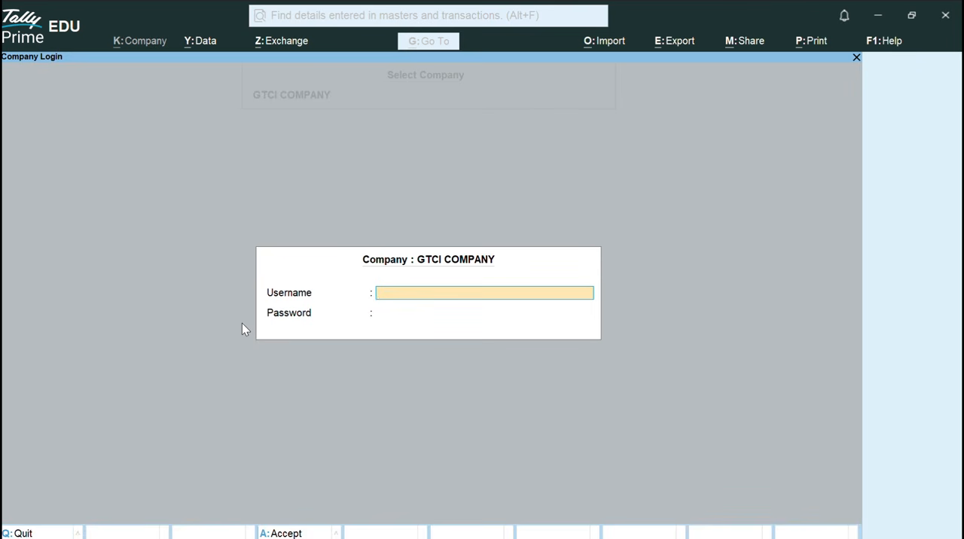
Try to log in to GTCI COMPANY with the previous administrator username and the account password.
type("akshay")
key("Return")
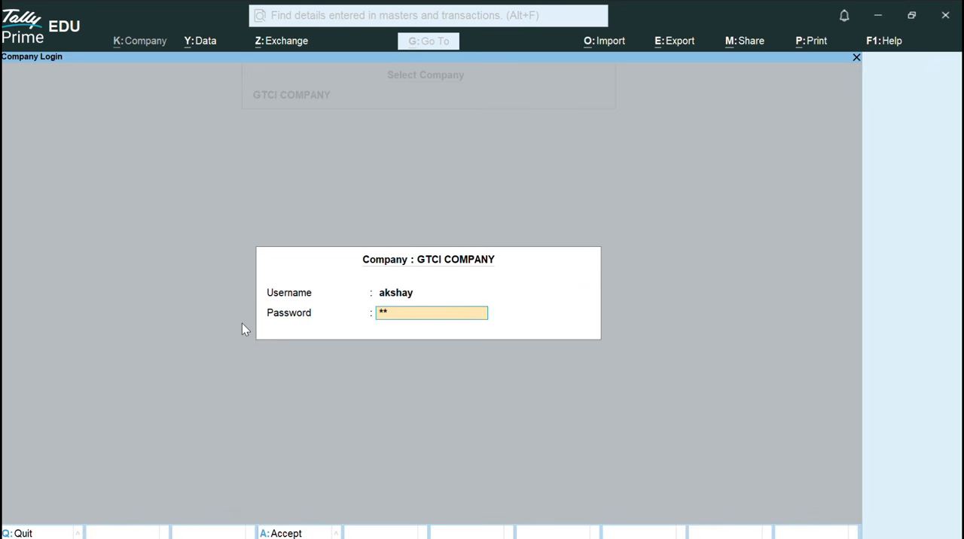
type("123")
key("Return")
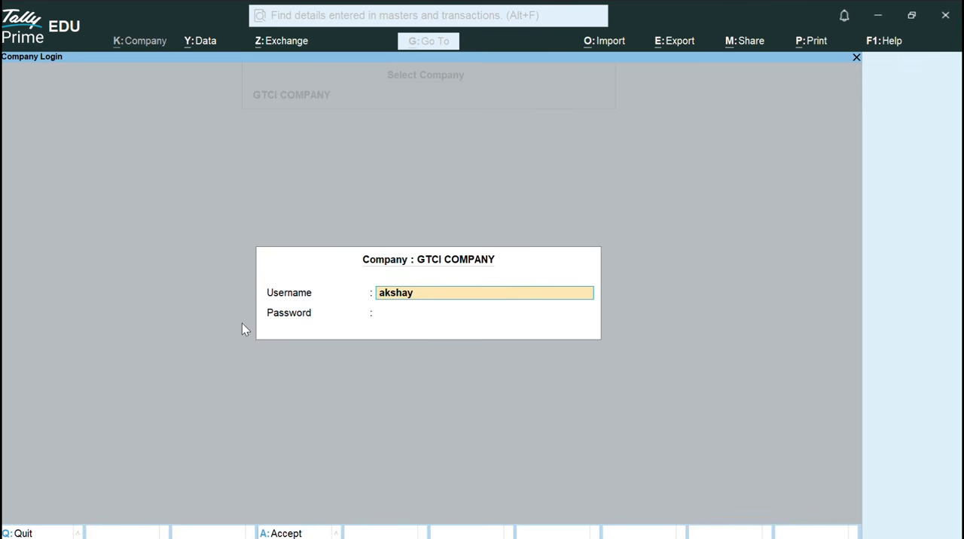
Log in to GTCI COMPANY with the new administrator username and the account password.
type("kumar")
key("Return")
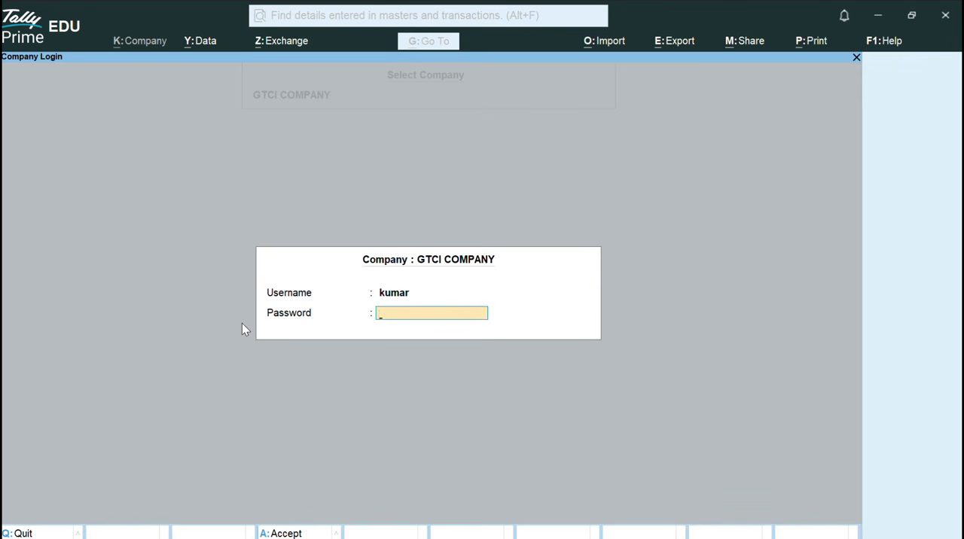
type("**")
key("Return")
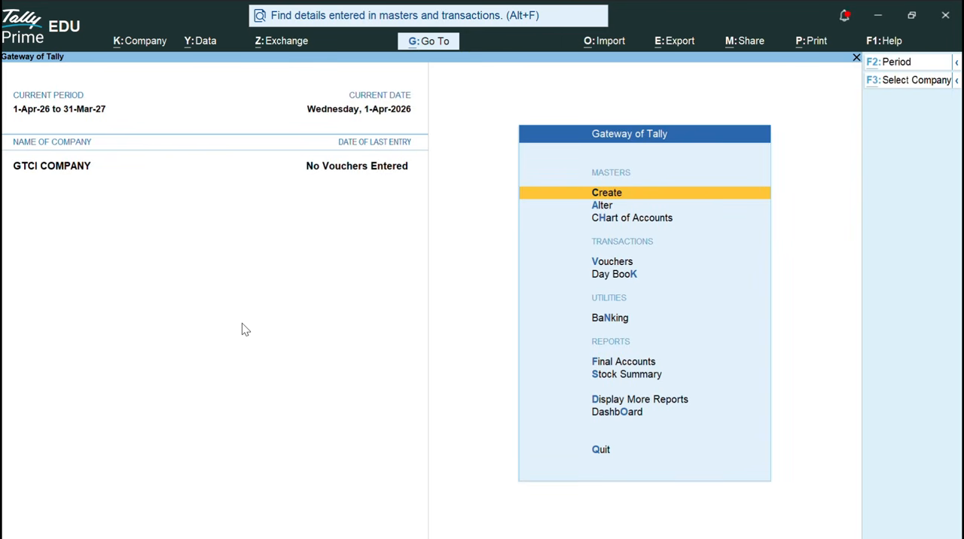
Activate the password policy for GTCI COMPANY and set the minimum password length to 4.
key("alt+k")
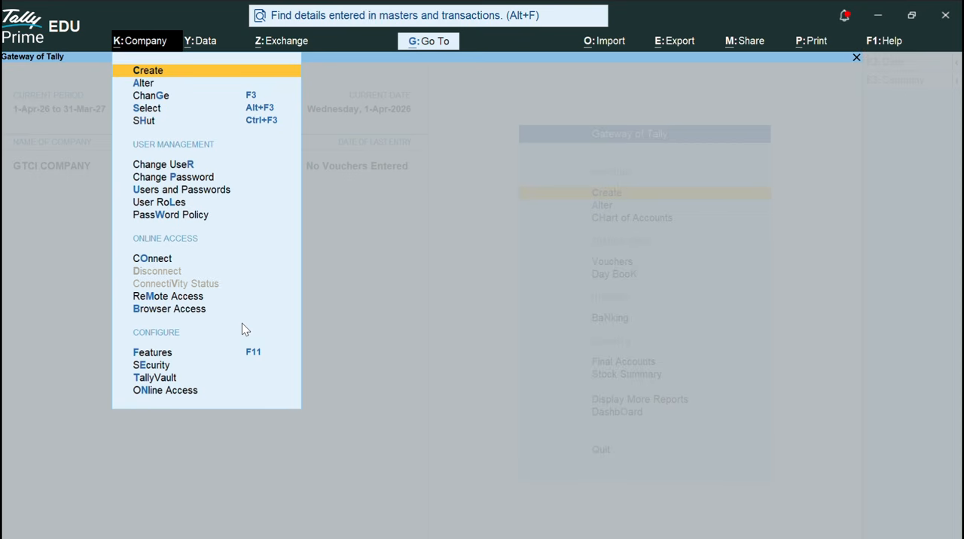
key("Down")
key("Down")
key("Down")
key("Down")
key("Down")
key("Down")
key("Down")
key("Down")
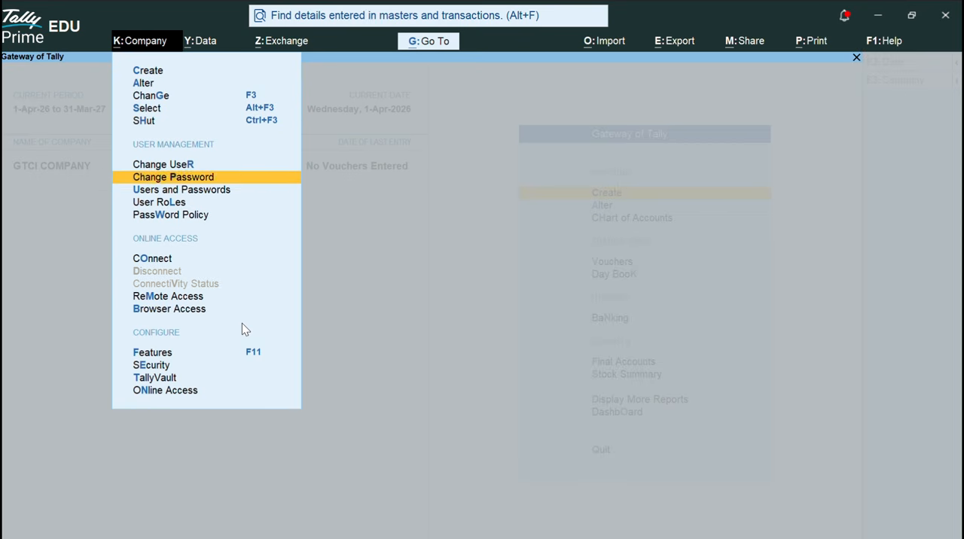
key("Down")
key("Return")
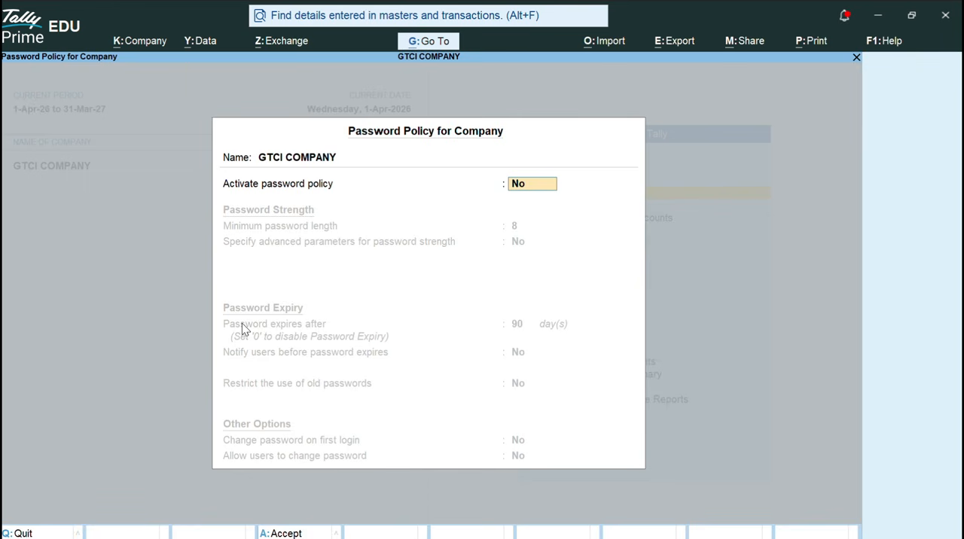
type("y")
key("Return")
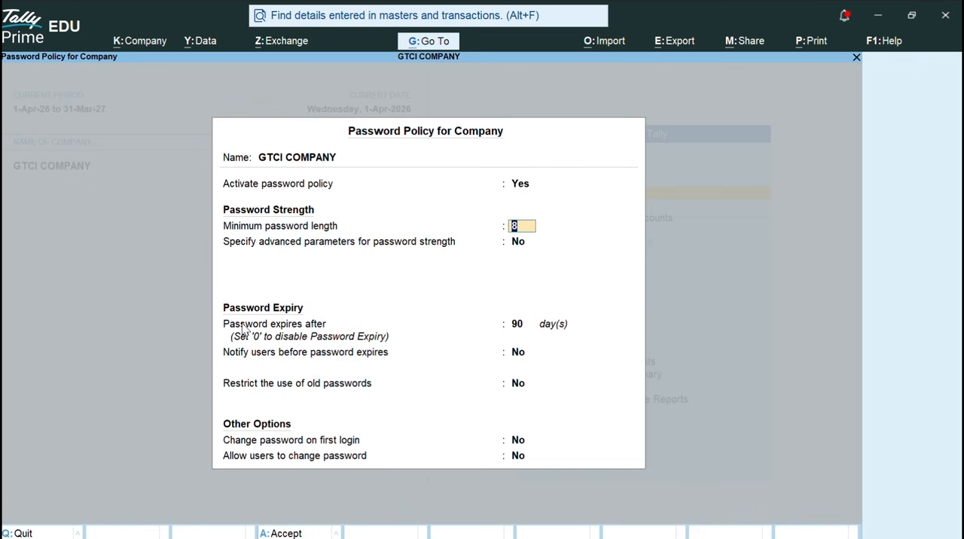
type("4")
key("Return")
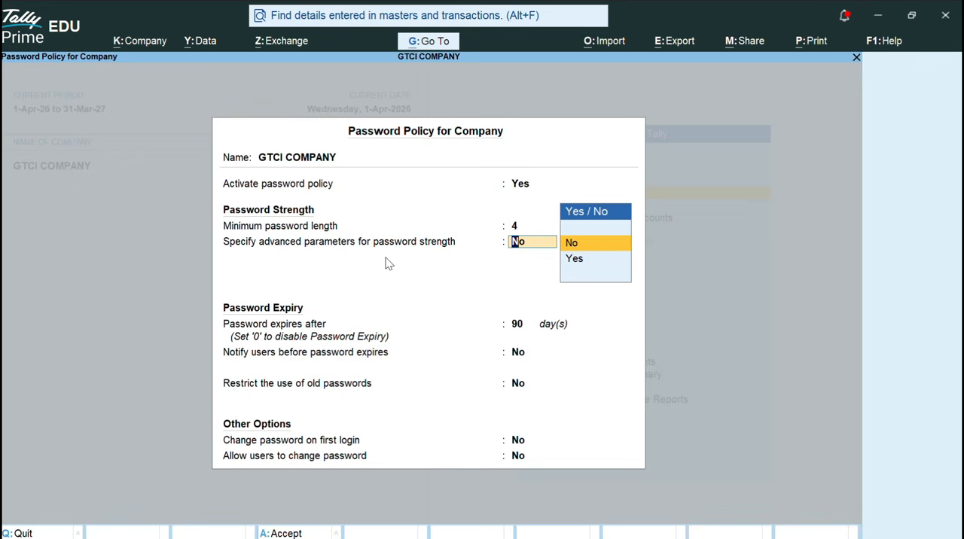
Enable advanced password strength parameters with minimums of 2 alphabetic characters, 1 numeric character and 1 special character.
key("Down")
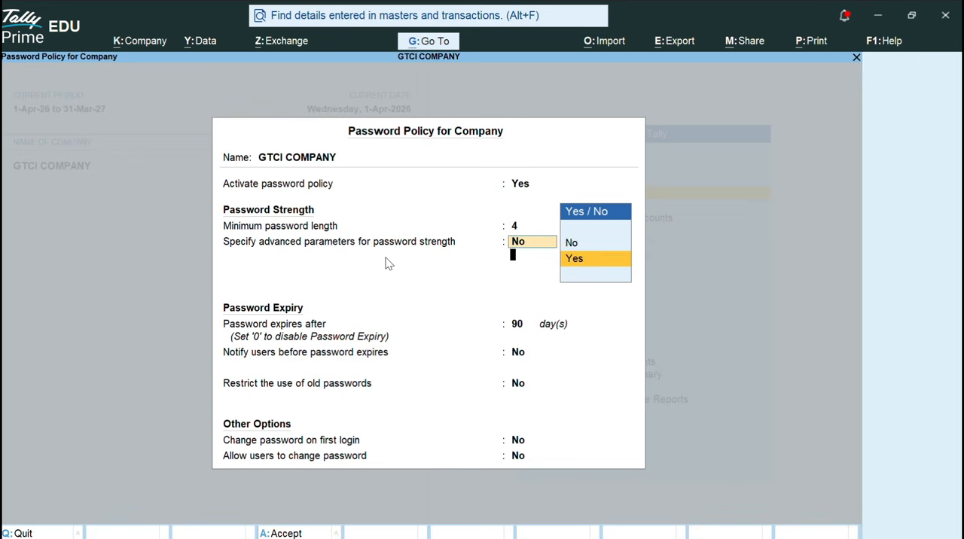
key("Return")
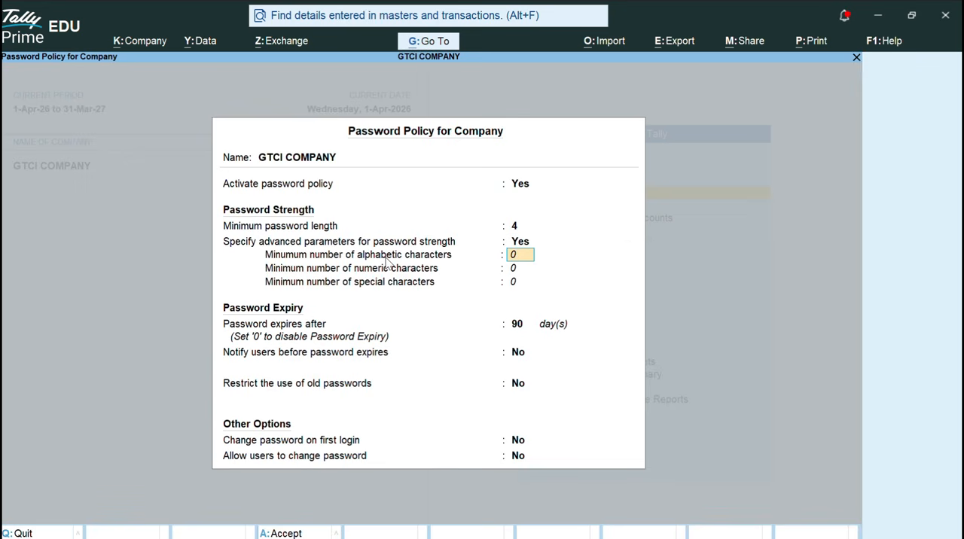
type("2")
key("Return")
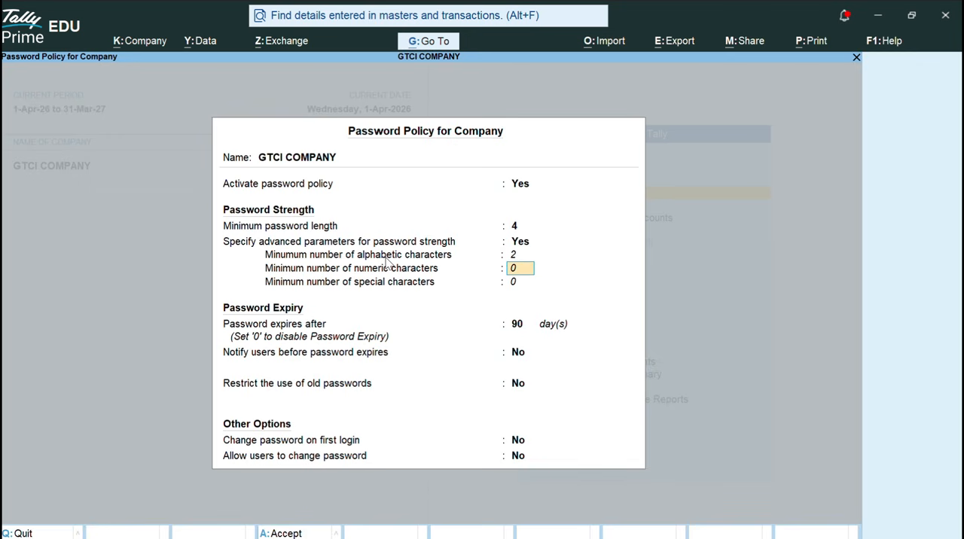
type("3")
key("BackSpace")
type("1")
key("Return")
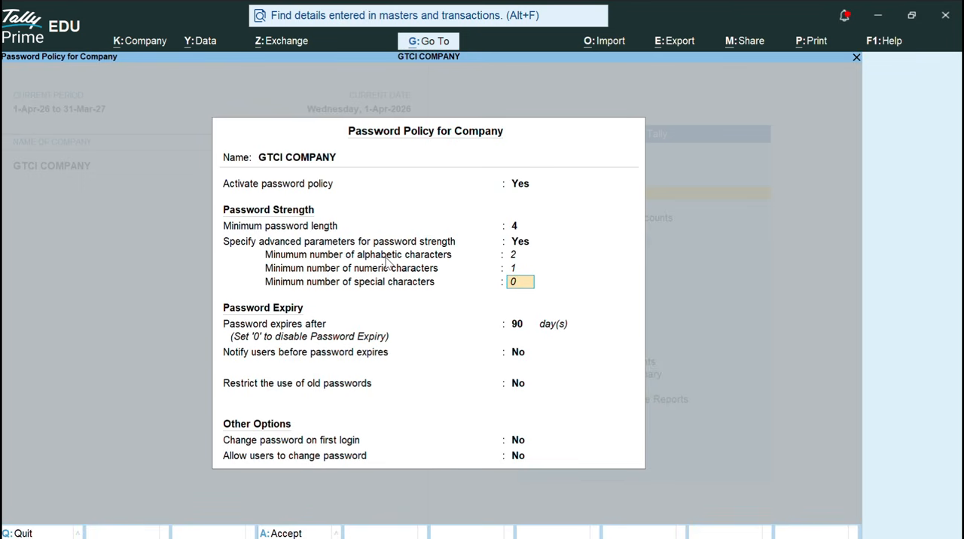
type("1")
key("Return")
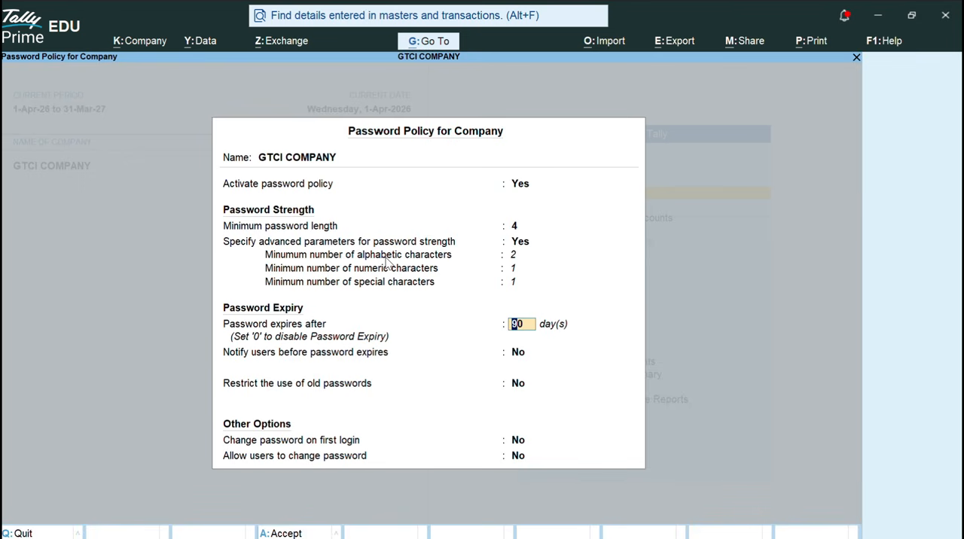
Set password expiry to 100 days, accept No for the remaining policy options, and save the password policy.
type("100")
key("Return")
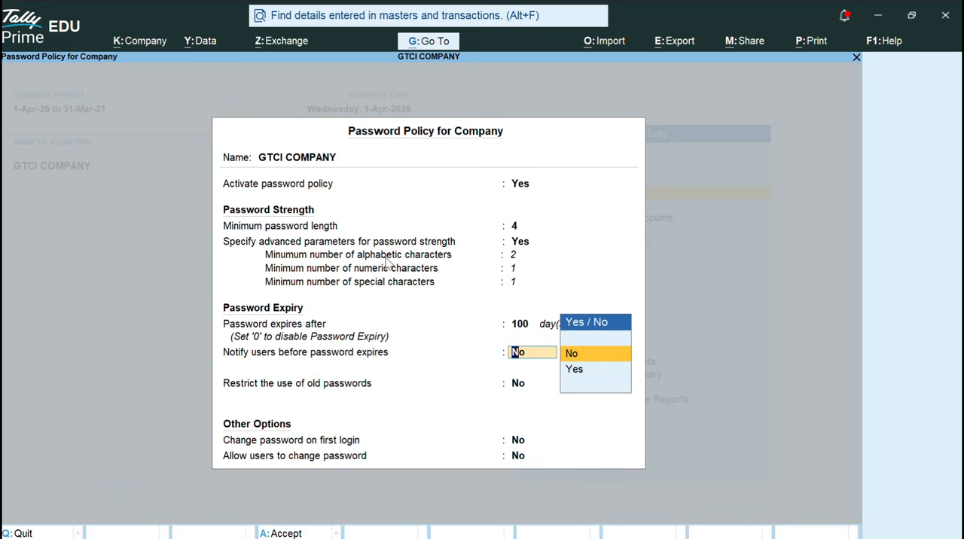
key("Return")
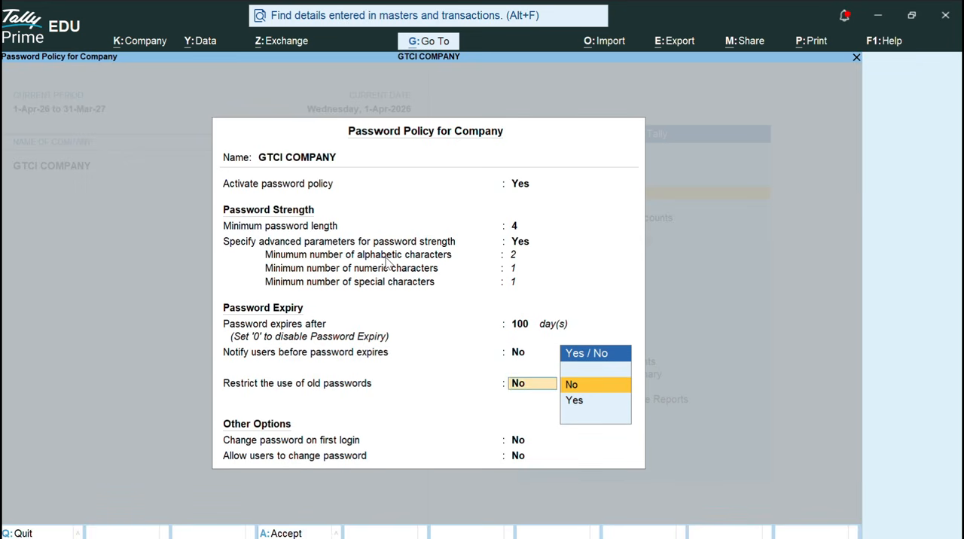
key("Return")
key("Return")
key("Return")
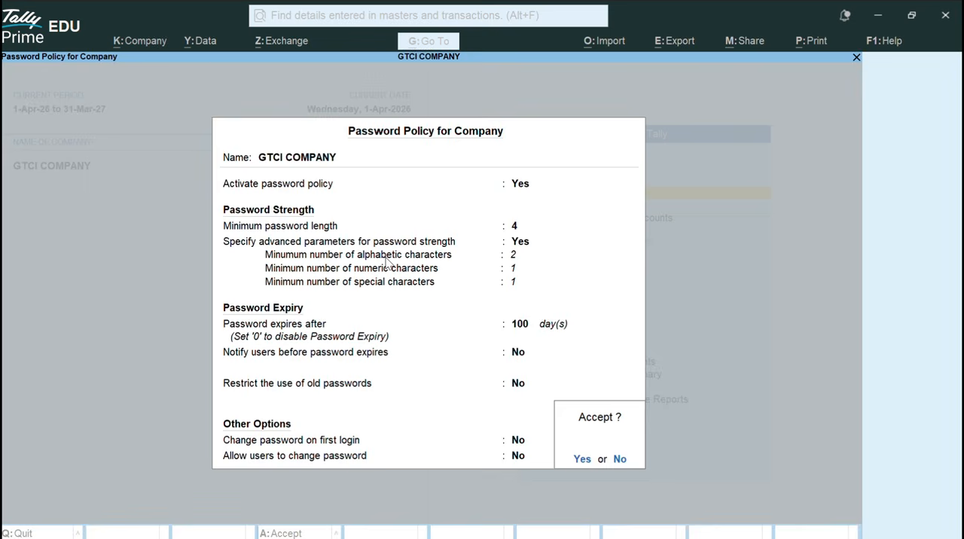
key("Return")
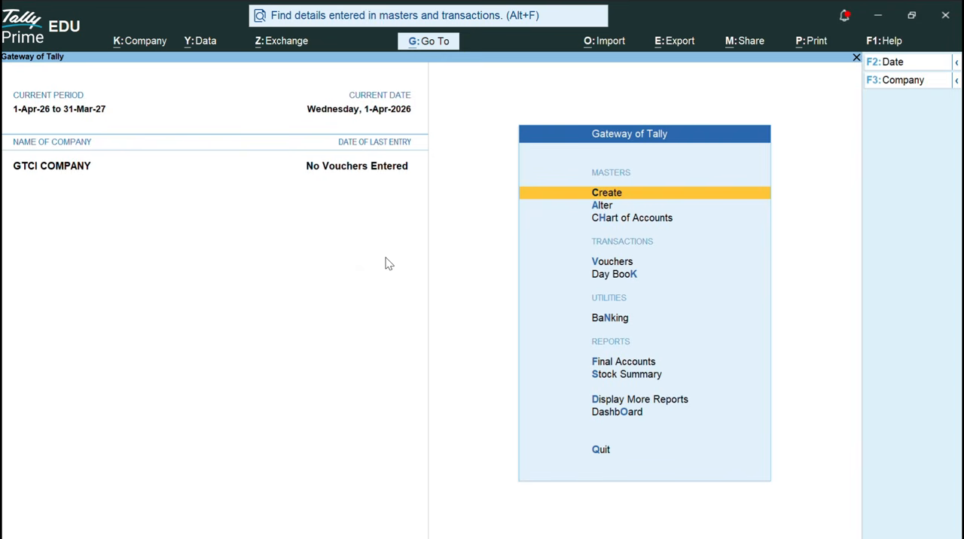